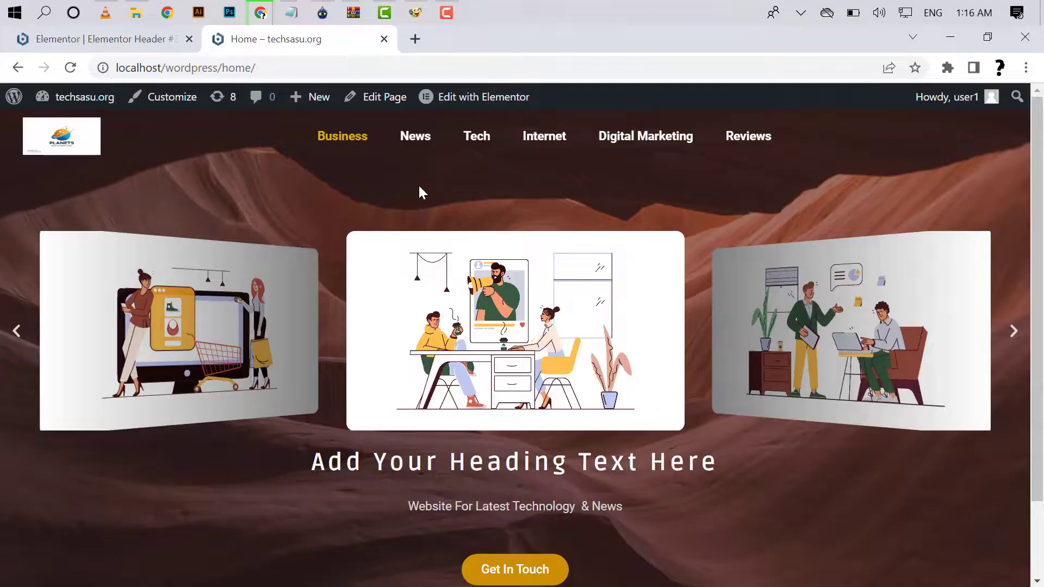
pyautogui.scroll(-2, 420, 192)
pyautogui.scroll(-1, 418, 192)
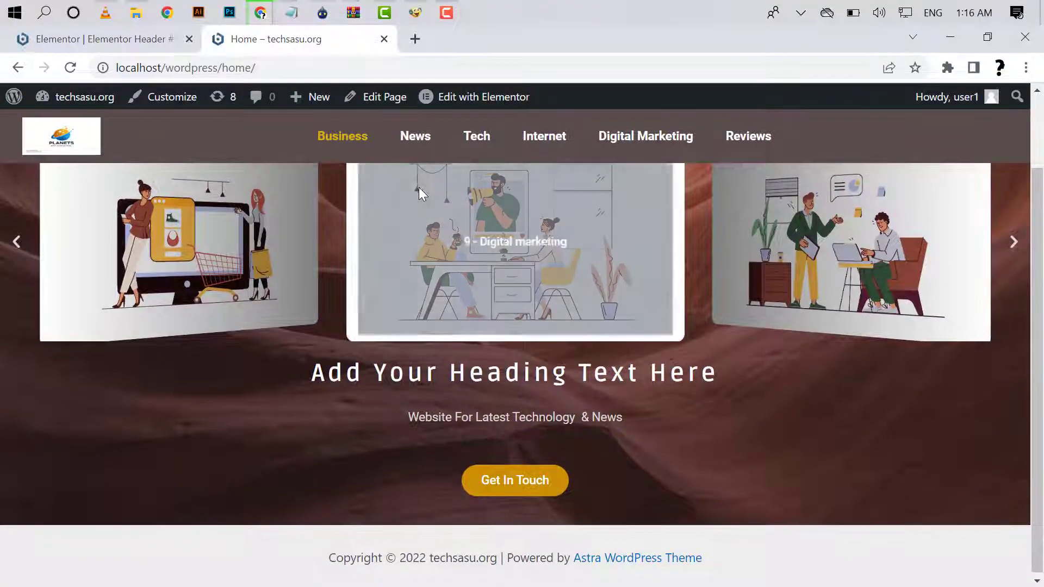
pyautogui.scroll(1, 419, 192)
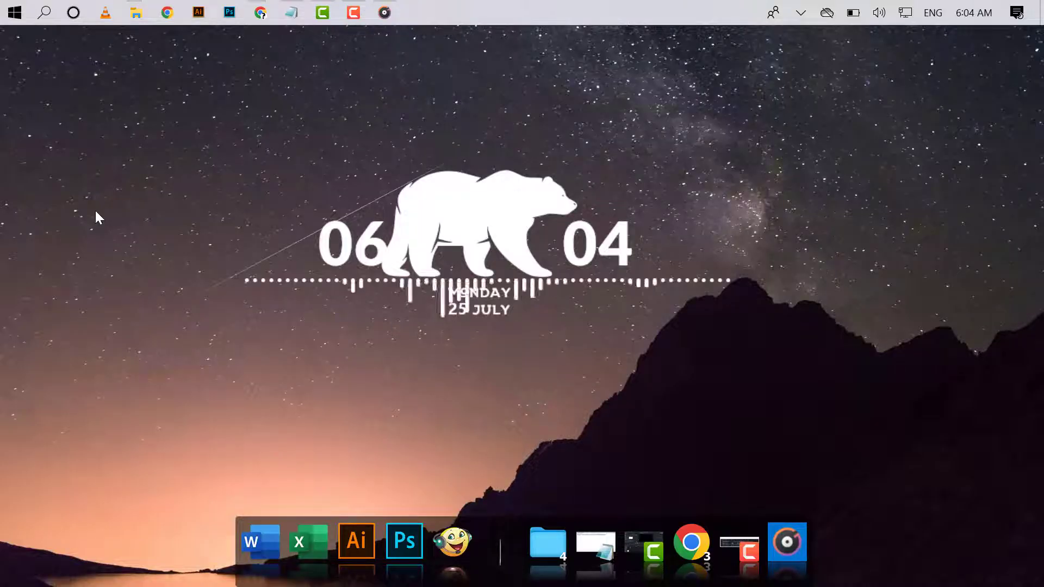
pyautogui.moveTo(54, 320)
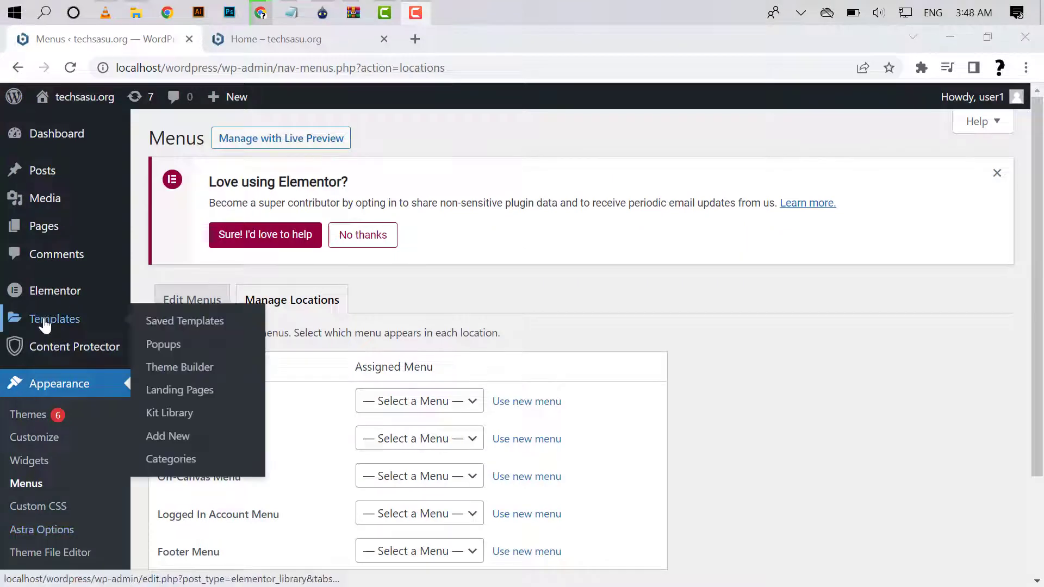
# Go from Saved Templates to the Theme Builder to start a new Header template
pyautogui.click(45, 324)
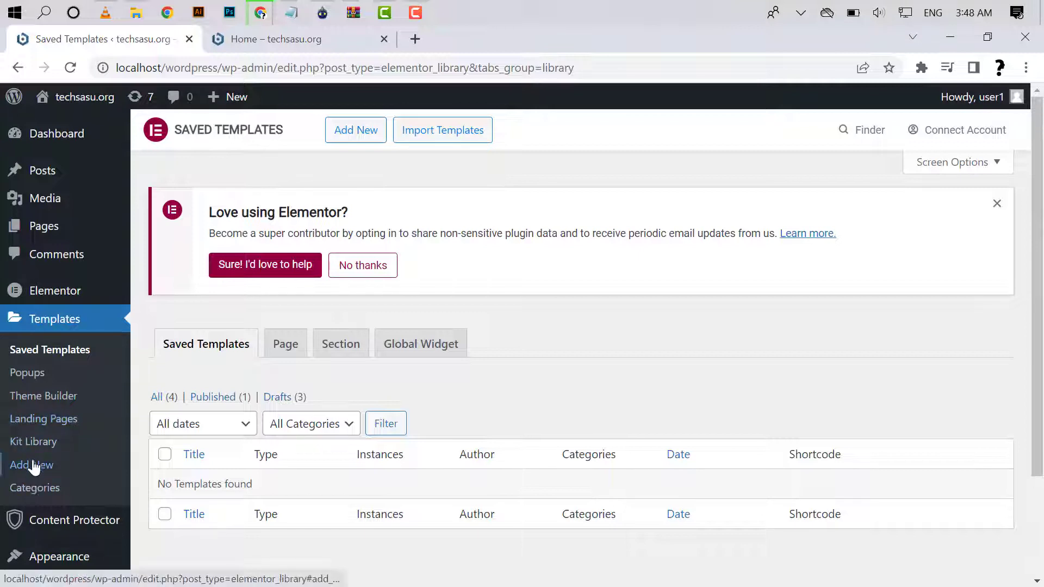
pyautogui.click(34, 397)
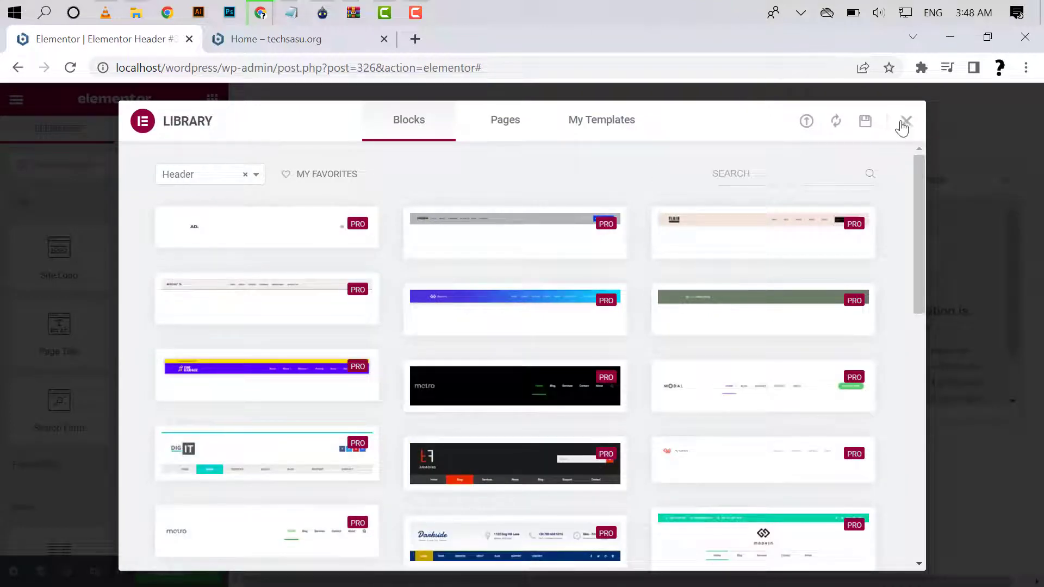
# Add a blank two-column section and shrink its left column to about 10% width
pyautogui.click(906, 122)
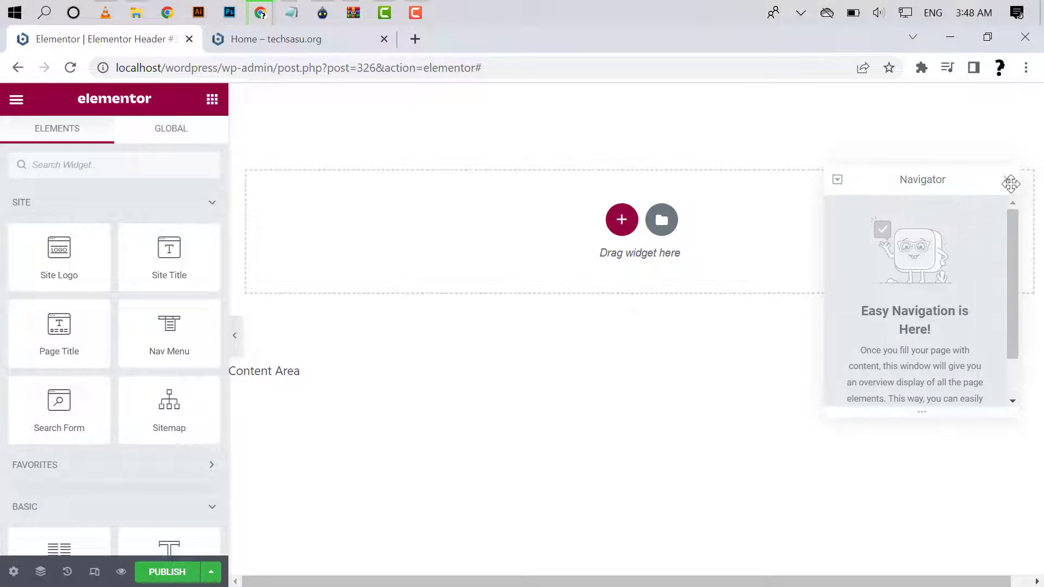
pyautogui.click(1008, 181)
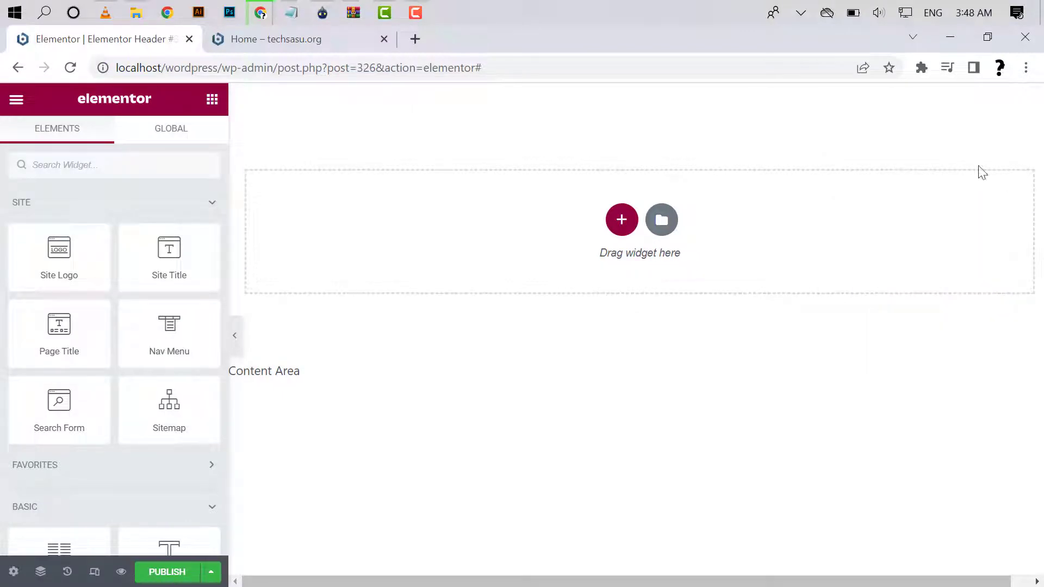
pyautogui.click(618, 221)
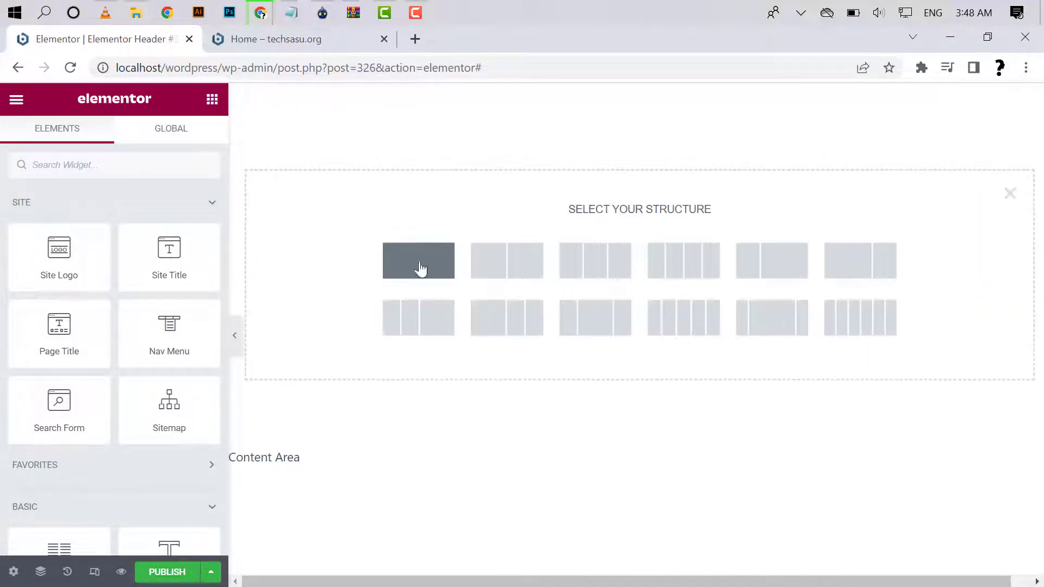
pyautogui.click(484, 267)
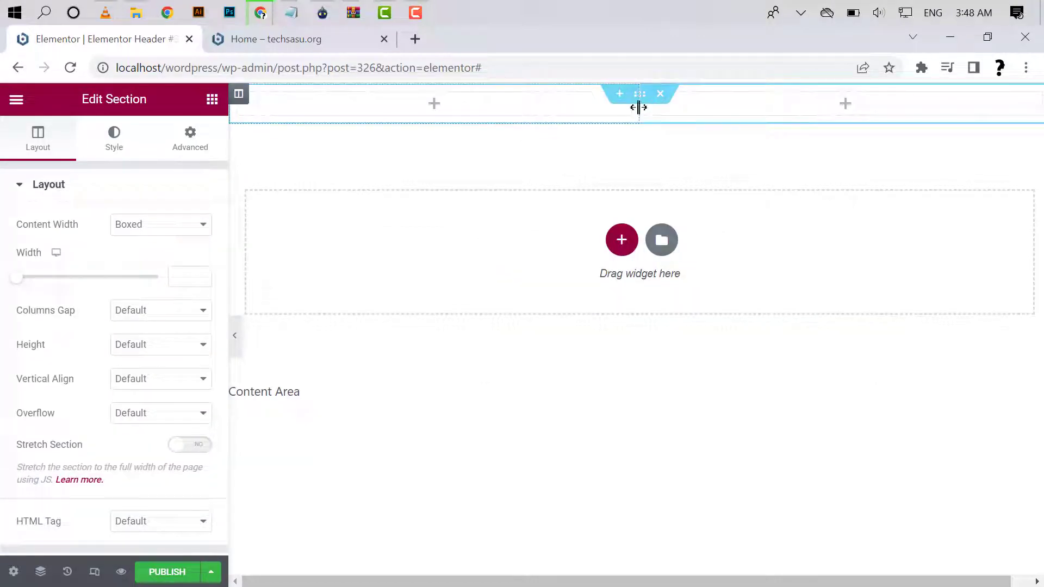
pyautogui.moveTo(638, 106); pyautogui.dragTo(303, 98)
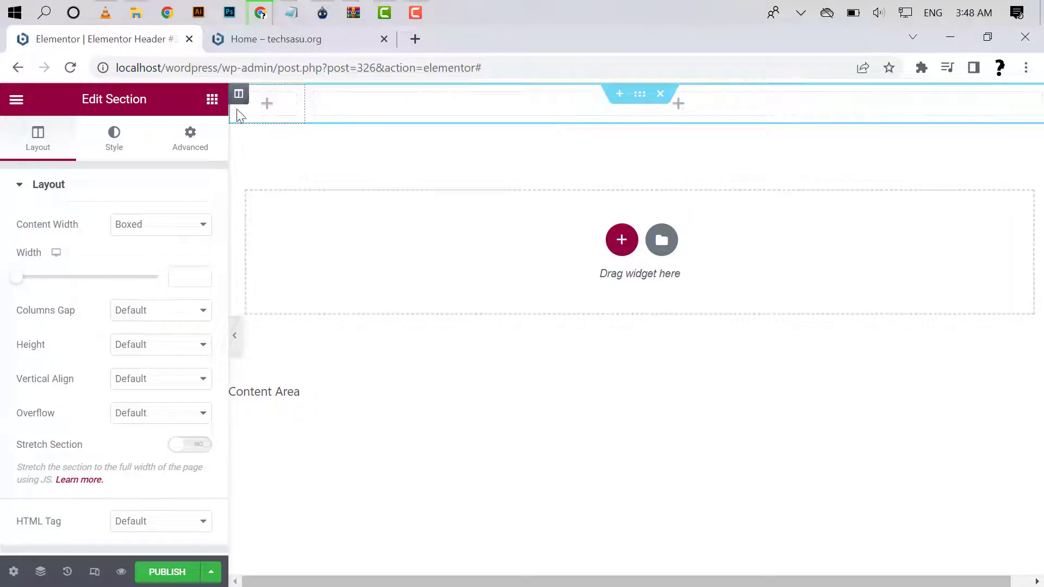
pyautogui.click(272, 103)
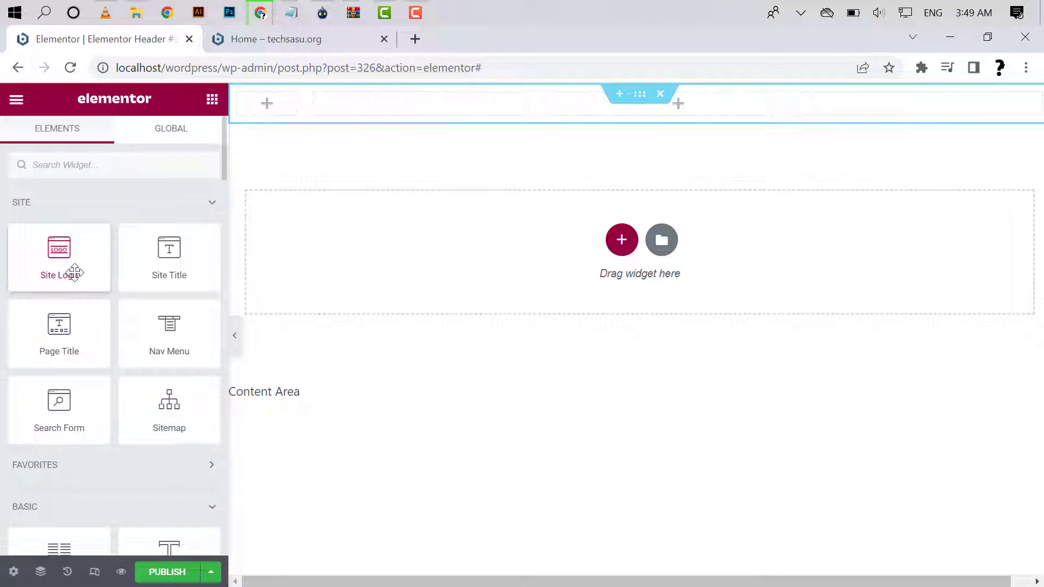
# Place the Site Logo in the left column at 46 px height, narrowing that column further
pyautogui.moveTo(74, 272); pyautogui.dragTo(292, 116)
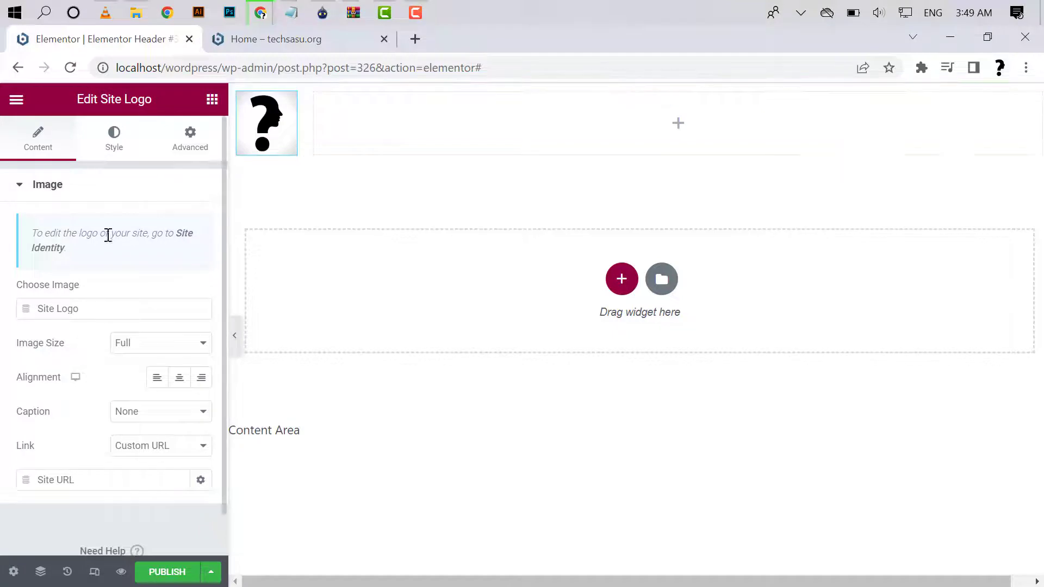
pyautogui.click(114, 147)
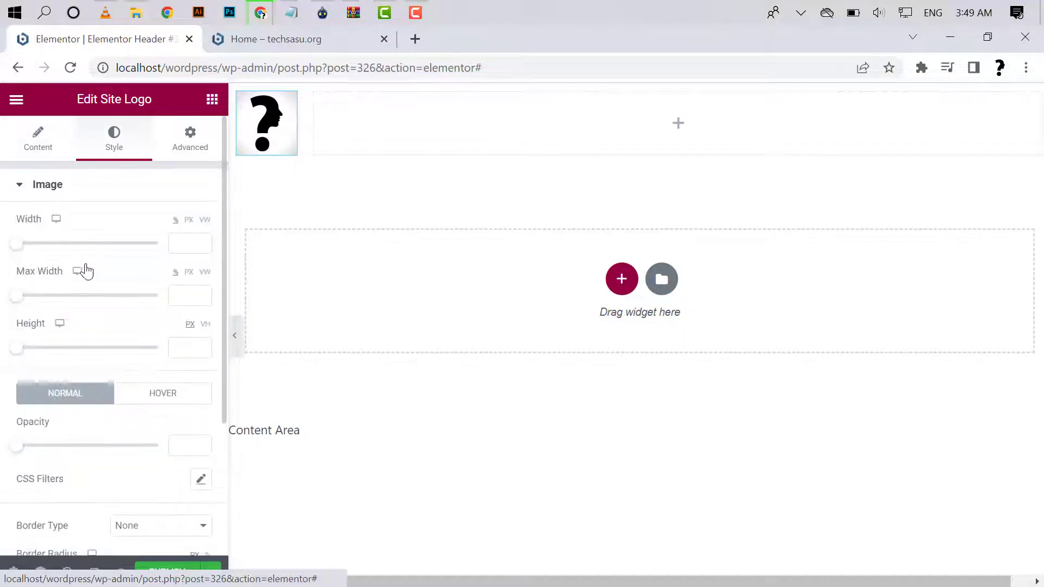
pyautogui.moveTo(17, 357)
pyautogui.mouseDown()
pyautogui.moveTo(41, 356)
pyautogui.moveTo(26, 353)
pyautogui.mouseUp()
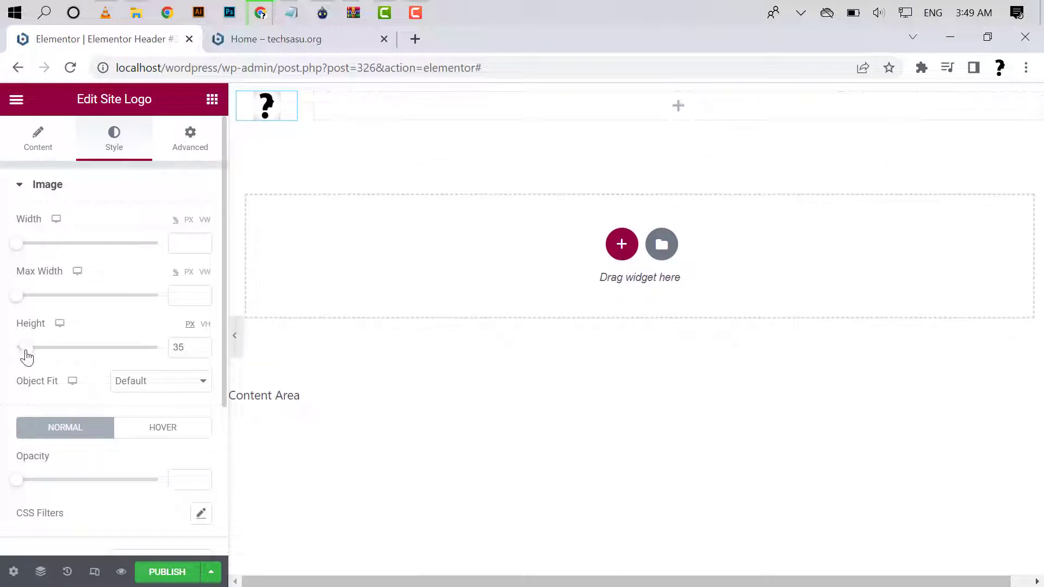
pyautogui.moveTo(25, 357); pyautogui.dragTo(30, 358)
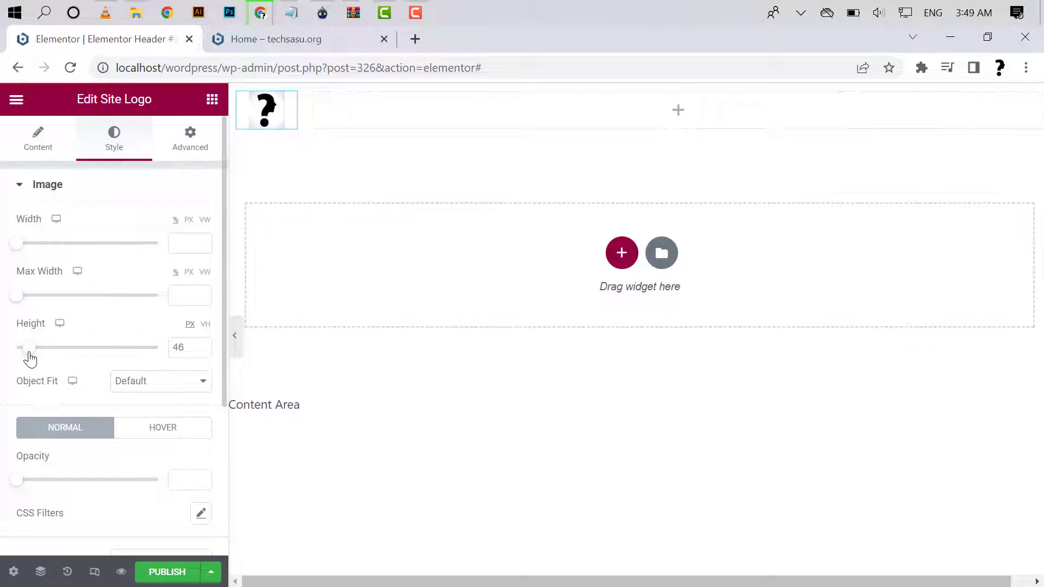
pyautogui.moveTo(302, 114)
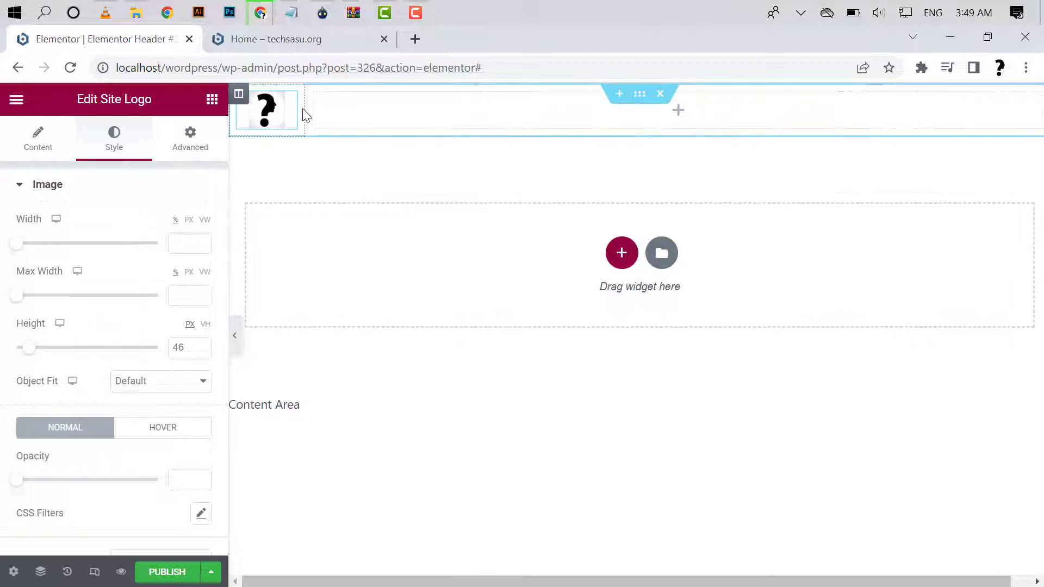
pyautogui.moveTo(299, 114); pyautogui.dragTo(285, 107)
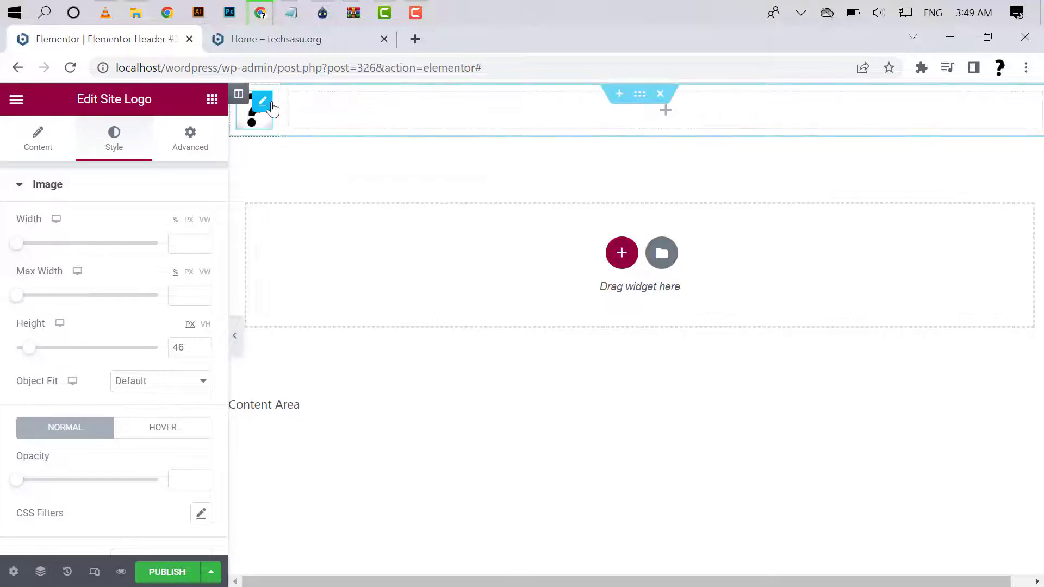
# Add a Nav Menu to the right column, with centre alignment and pointer set to None
pyautogui.click(212, 101)
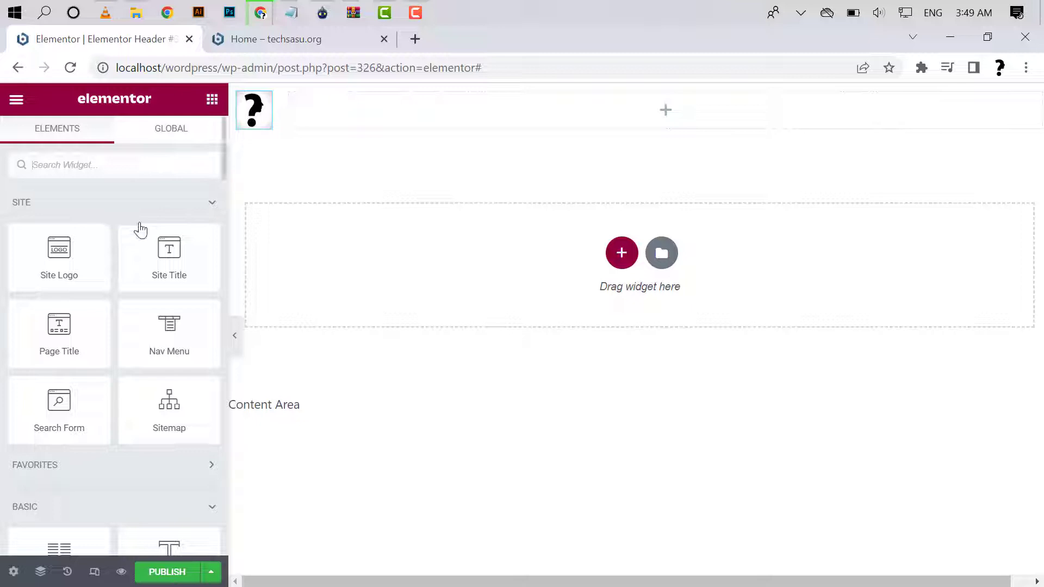
pyautogui.moveTo(164, 338); pyautogui.dragTo(493, 115)
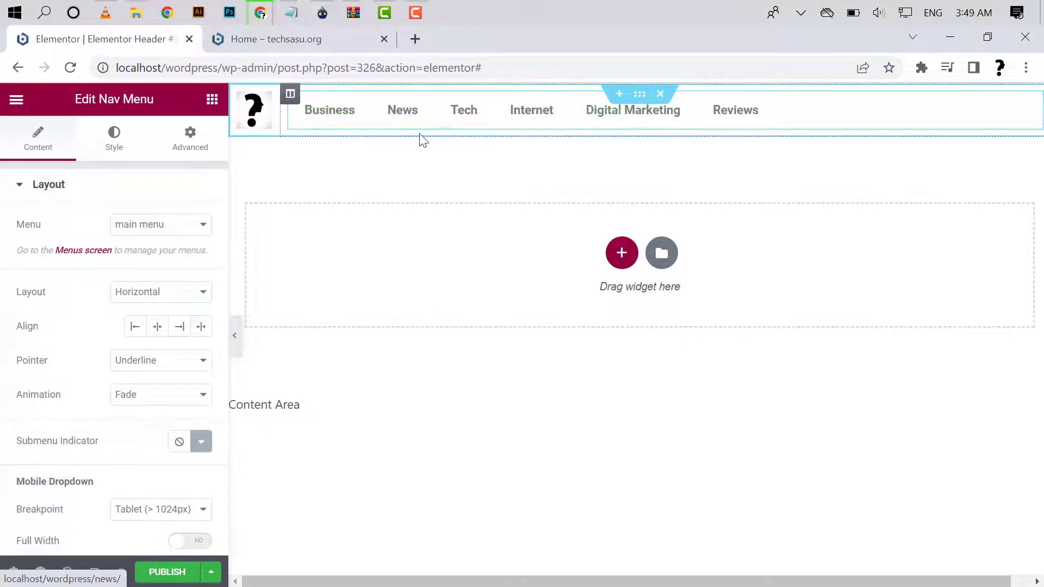
pyautogui.click(158, 327)
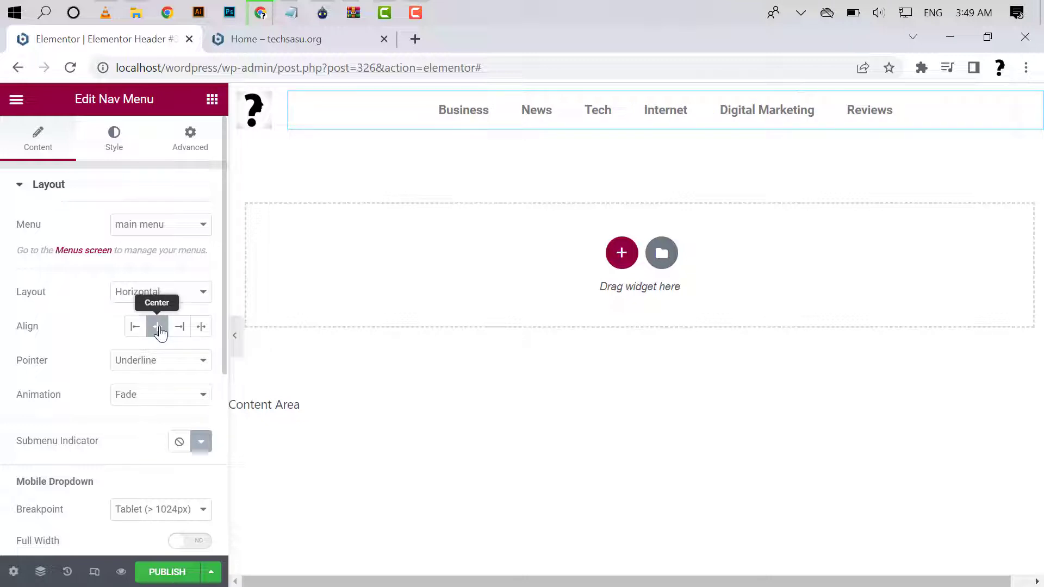
pyautogui.click(141, 365)
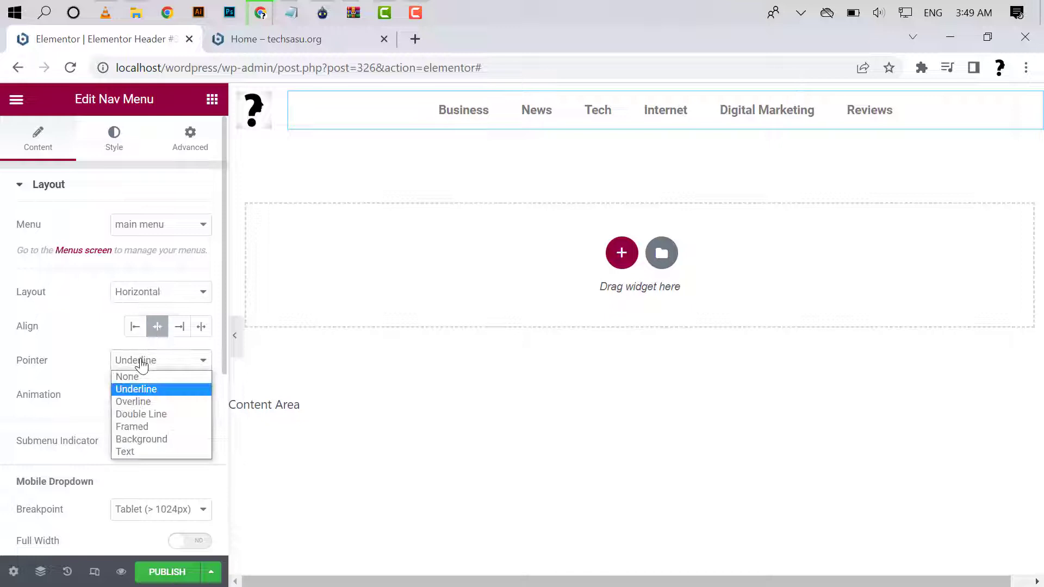
pyautogui.click(140, 375)
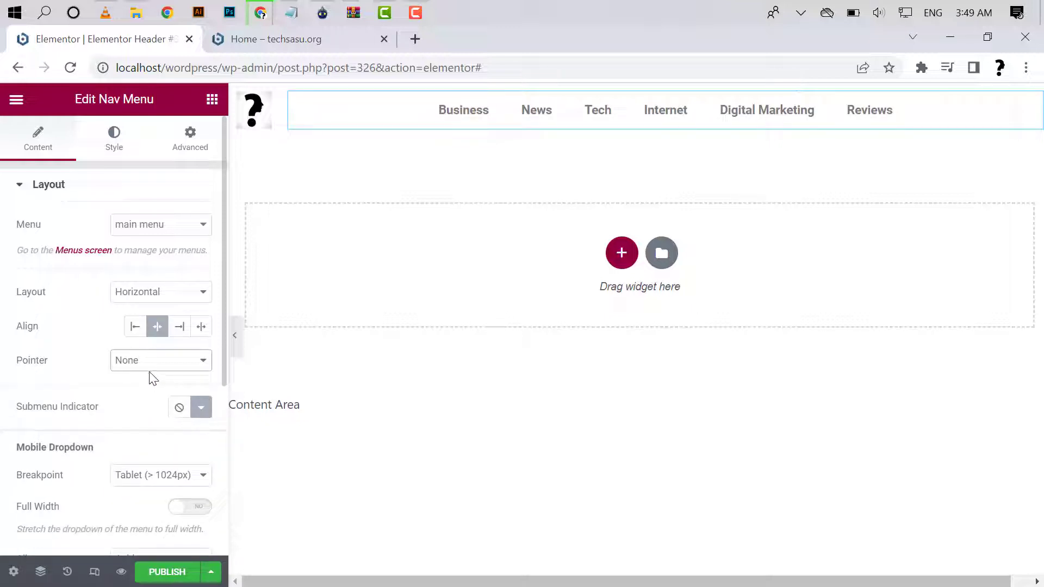
# Set the menu text colour to #FFFFFF and the hover and active text colours to #D7B102
pyautogui.click(114, 140)
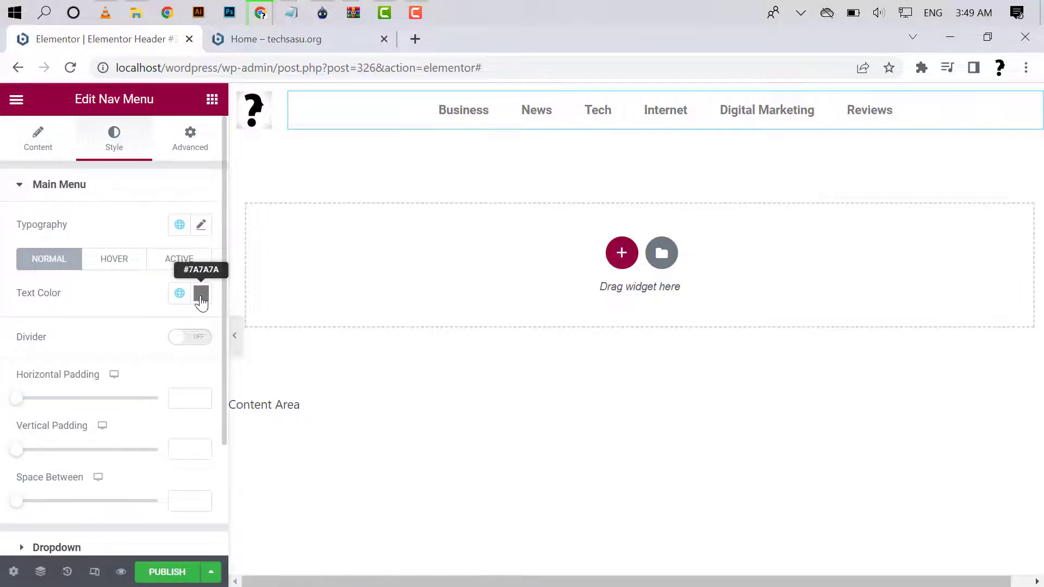
pyautogui.click(201, 294)
pyautogui.write('#FFFFFF')
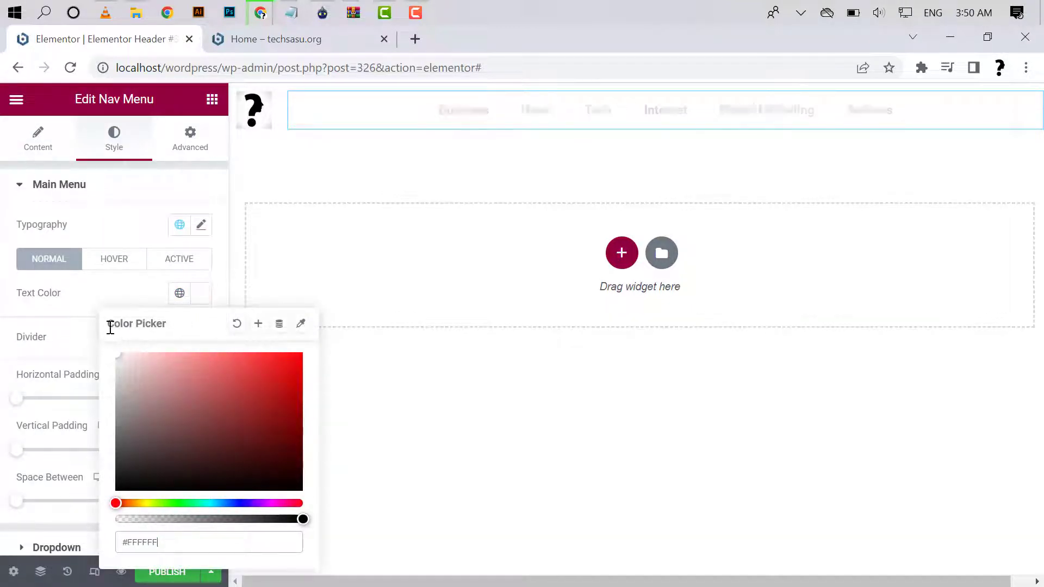
pyautogui.click(118, 266)
pyautogui.click(201, 296)
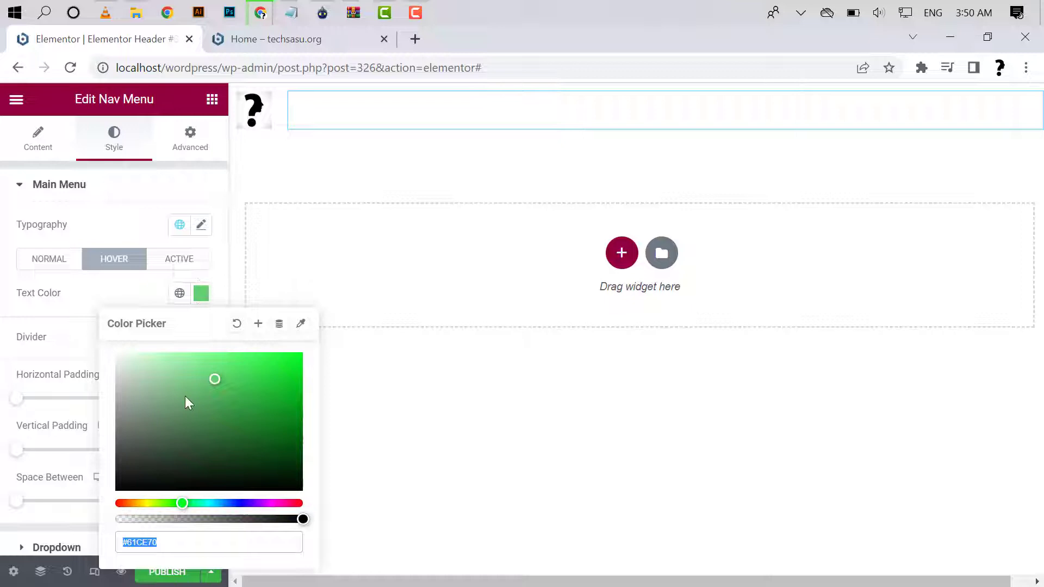
pyautogui.write('#D7B102')
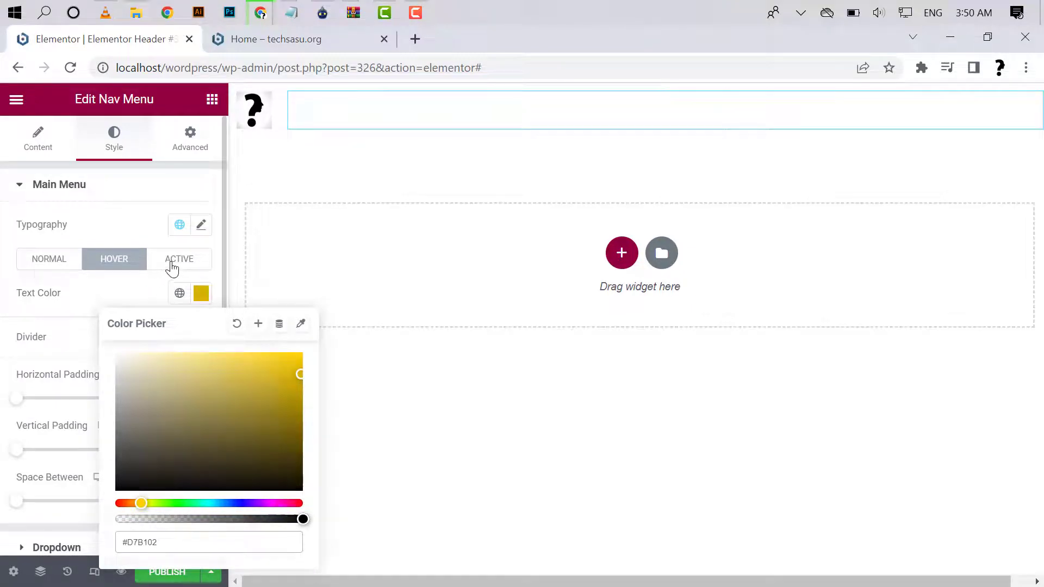
pyautogui.click(170, 266)
pyautogui.click(200, 295)
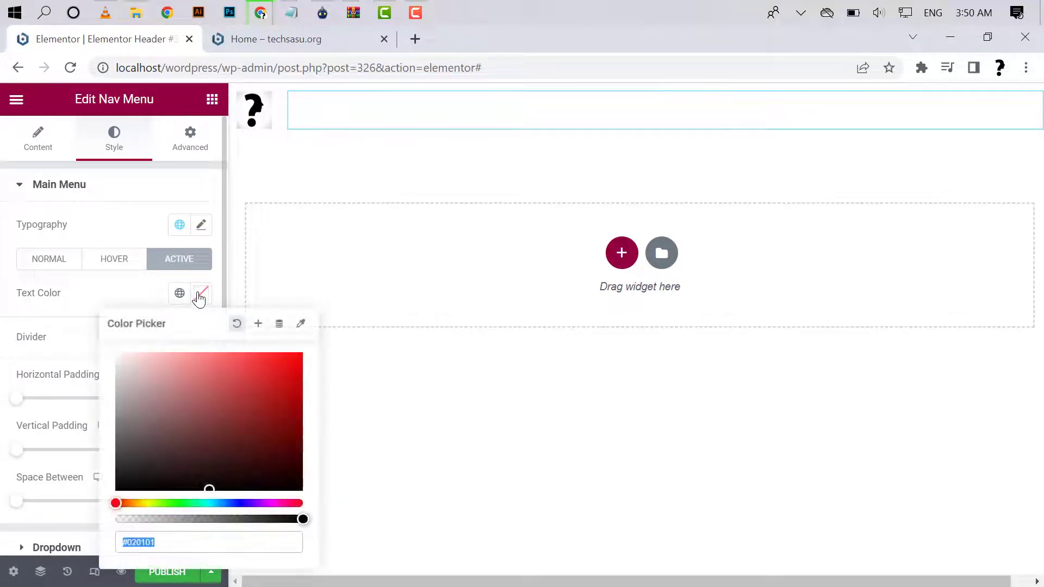
pyautogui.write('#D7B102')
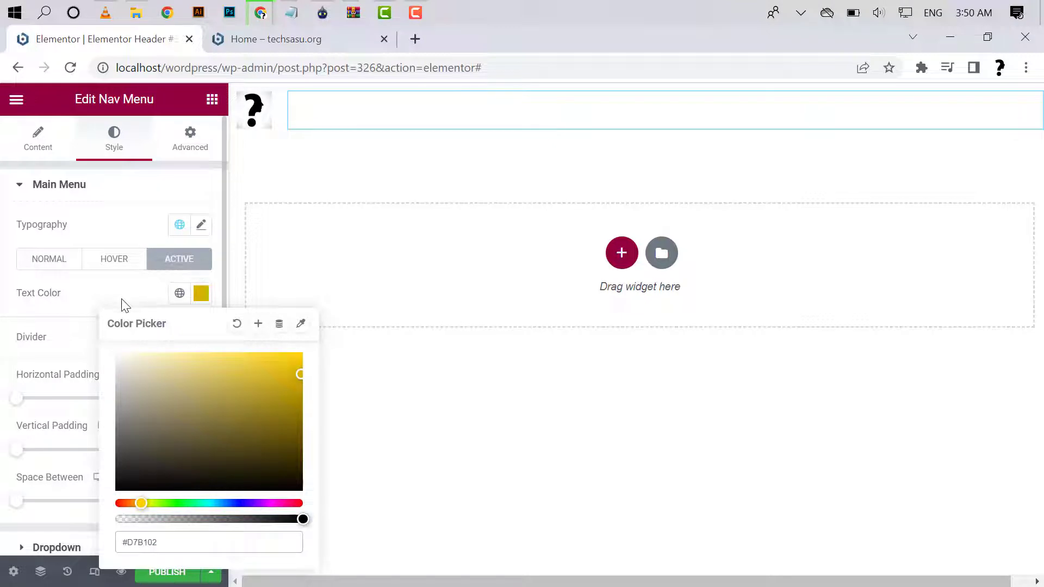
pyautogui.click(122, 305)
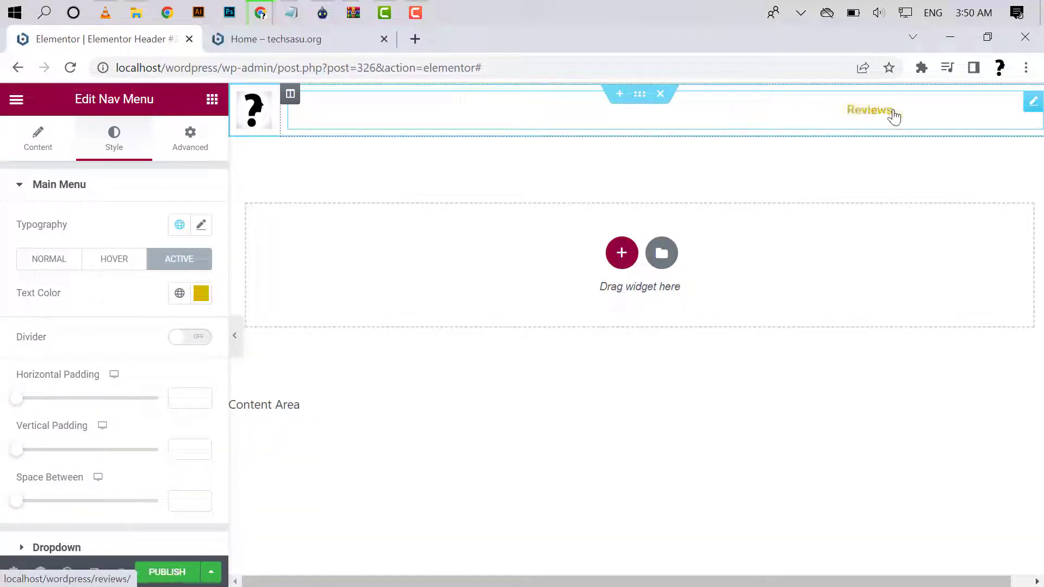
# Duplicate the header section from its handle's context menu
pyautogui.click(412, 123)
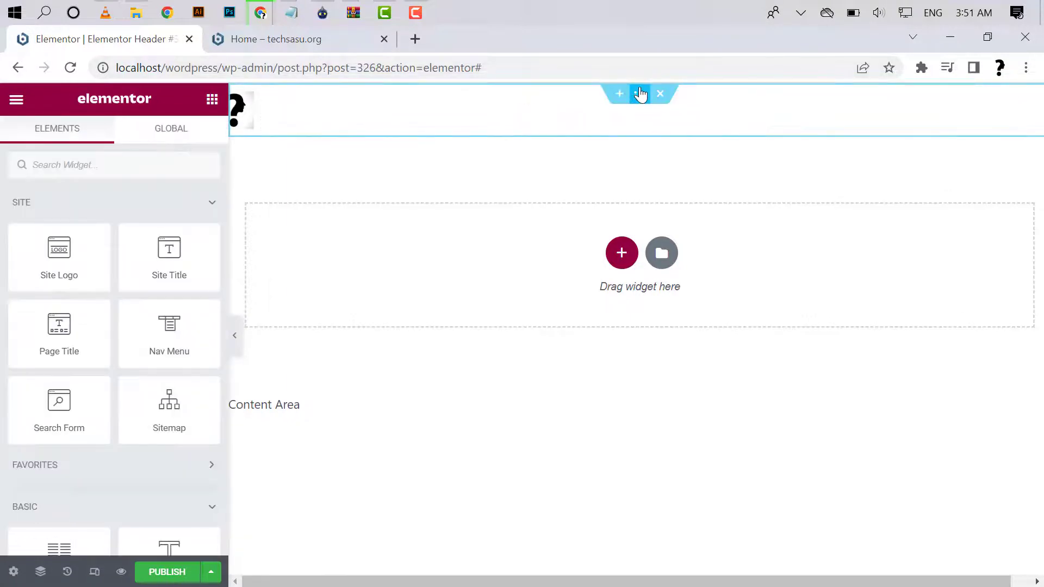
pyautogui.click(641, 94)
pyautogui.rightClick(640, 94)
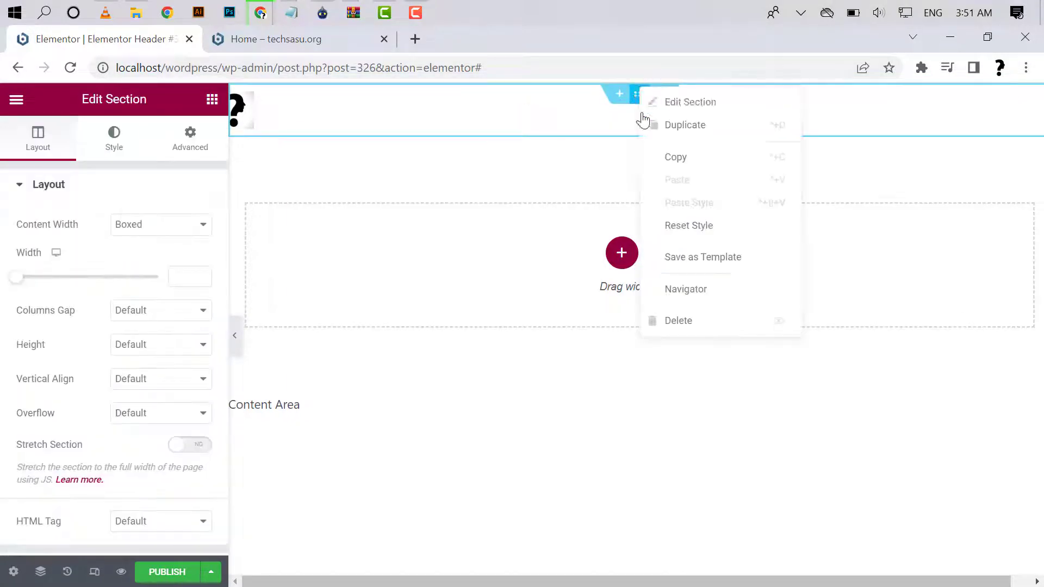
pyautogui.click(670, 127)
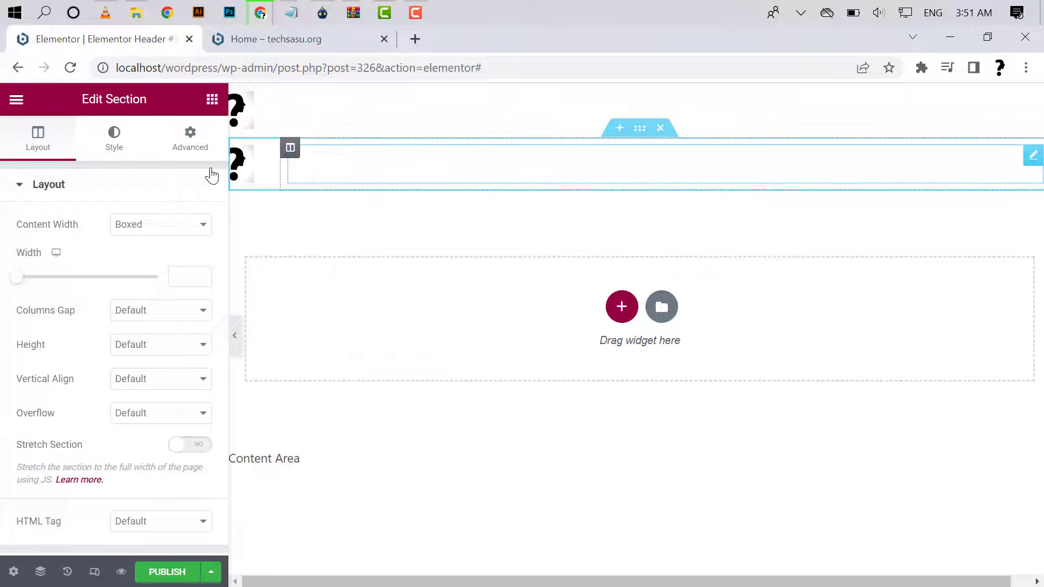
# Give the copied section a Classic background with colour #000000
pyautogui.click(113, 137)
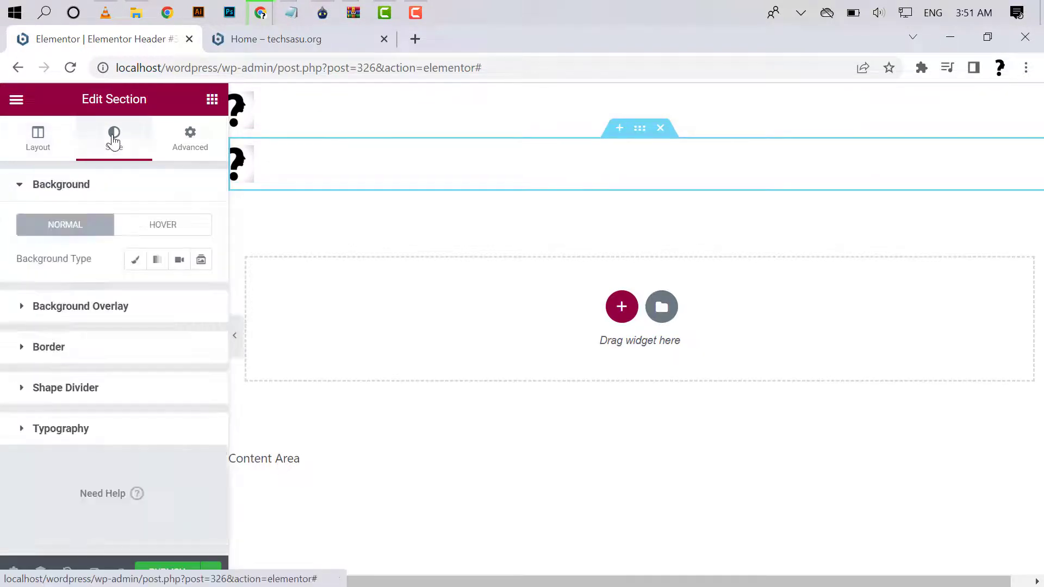
pyautogui.click(135, 260)
pyautogui.click(200, 295)
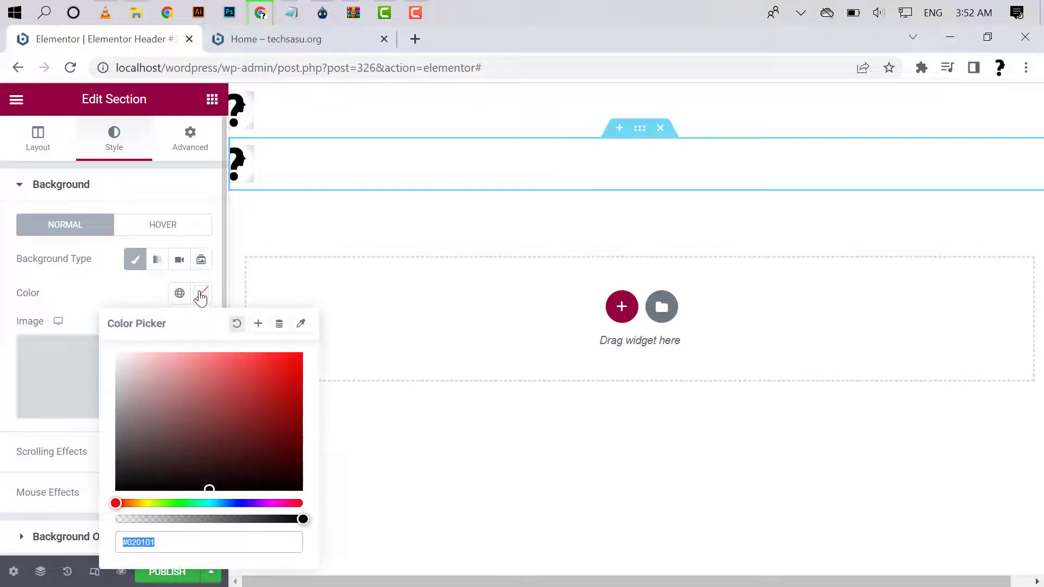
pyautogui.moveTo(133, 486); pyautogui.dragTo(116, 496)
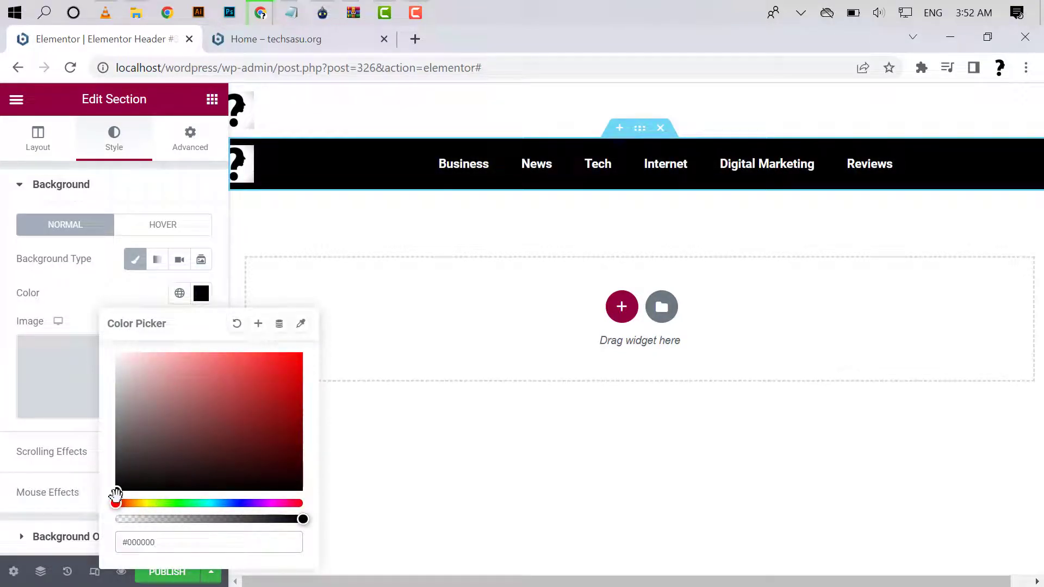
pyautogui.scroll(-1, 105, 286)
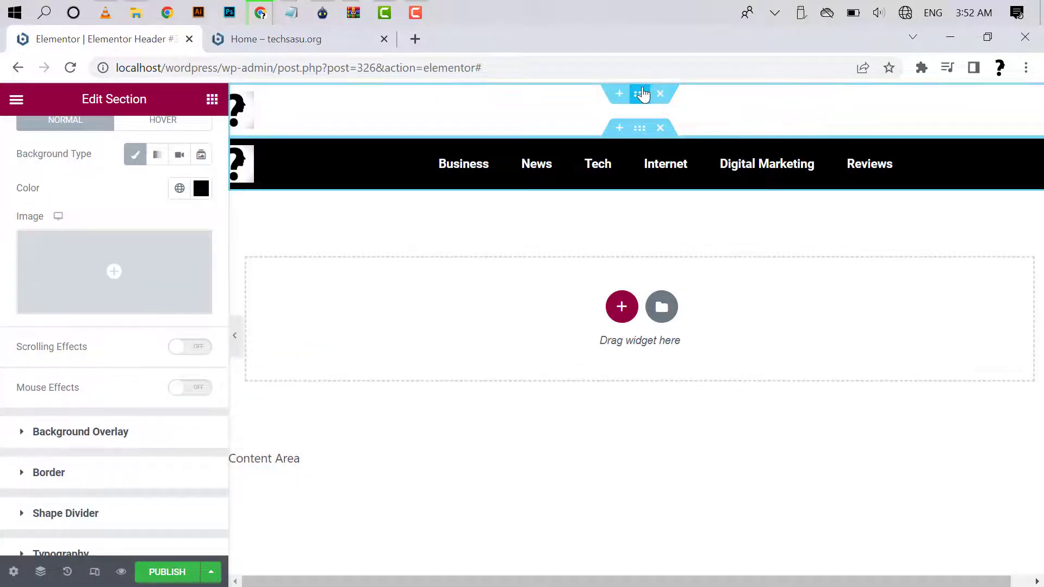
pyautogui.moveTo(642, 95)
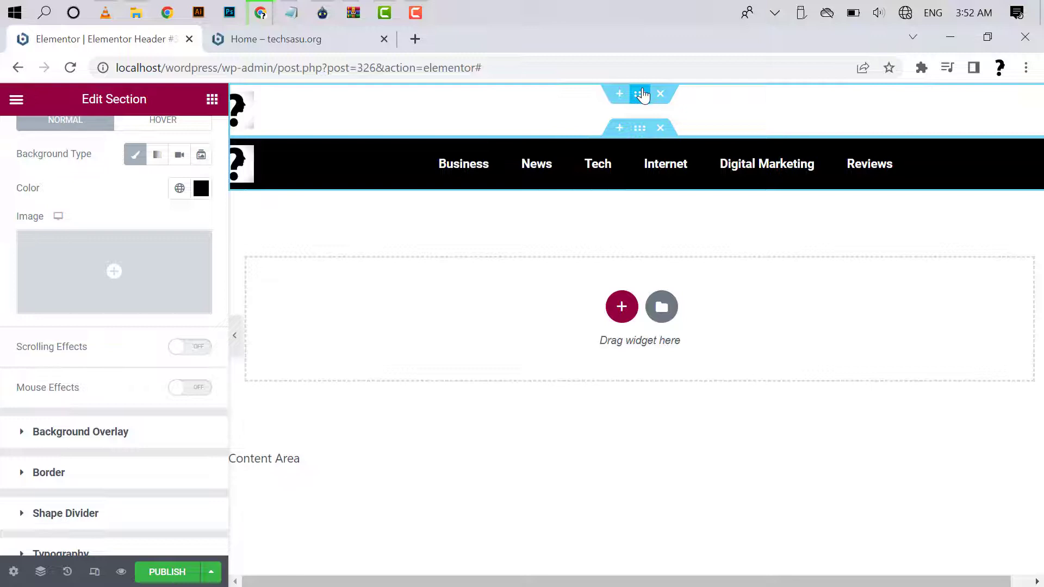
# Assign the CSS class header-1 to the black section
pyautogui.click(641, 95)
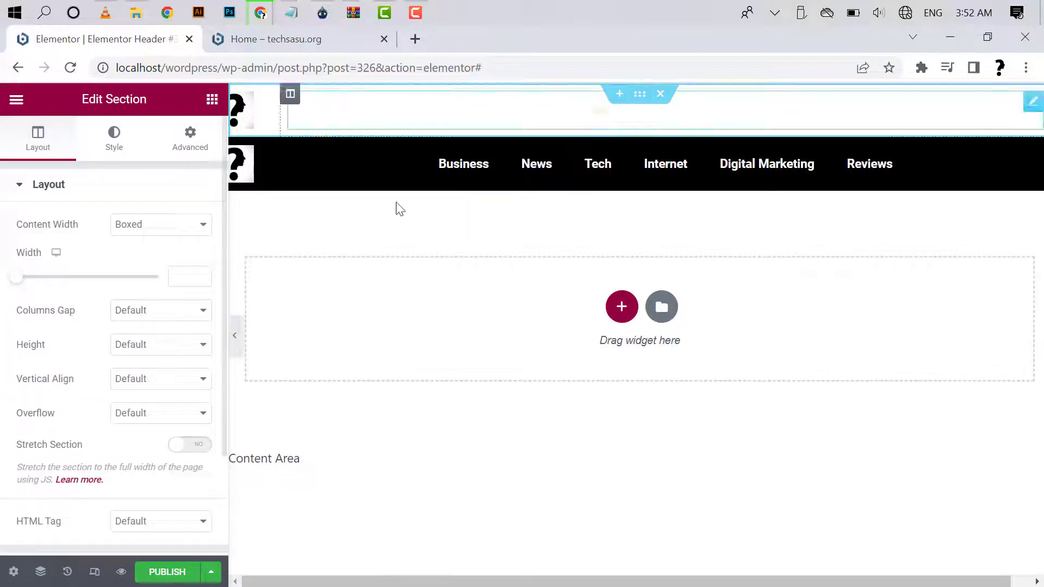
pyautogui.click(190, 138)
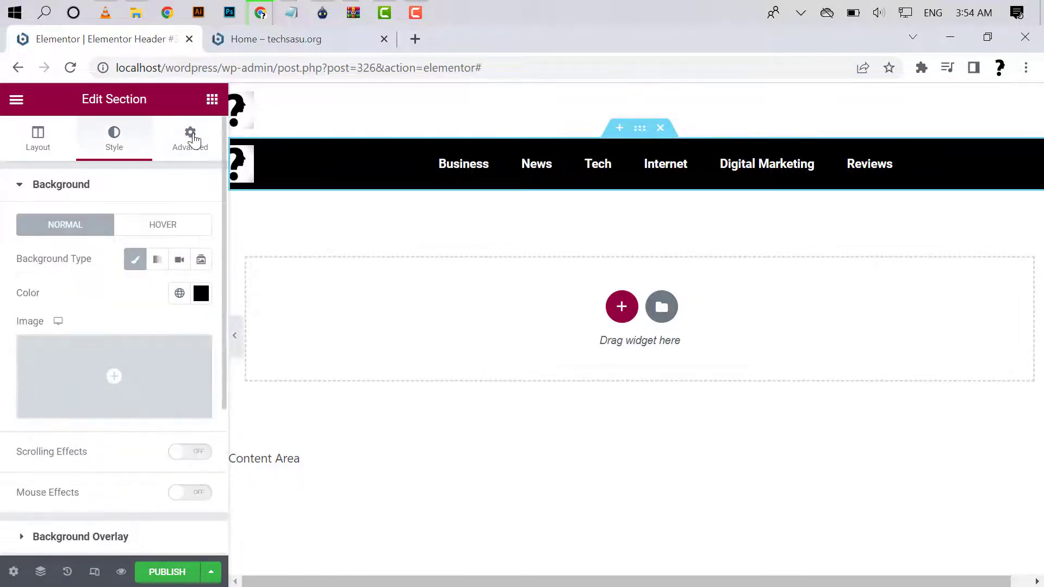
pyautogui.click(193, 140)
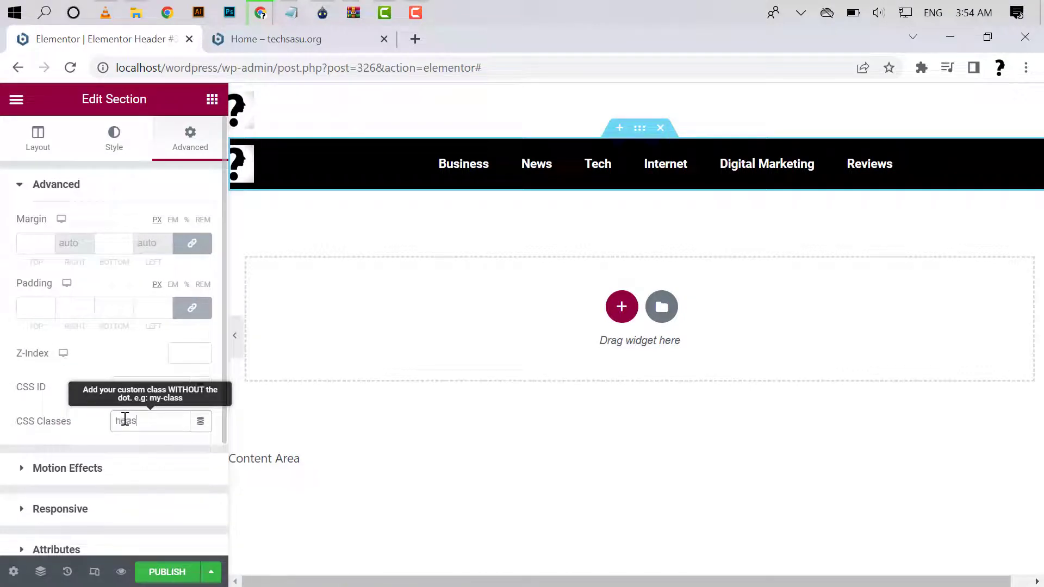
pyautogui.press('BackSpace')
pyautogui.write('der-1')
pyautogui.scroll(-2, 124, 419)
pyautogui.scroll(2, 123, 419)
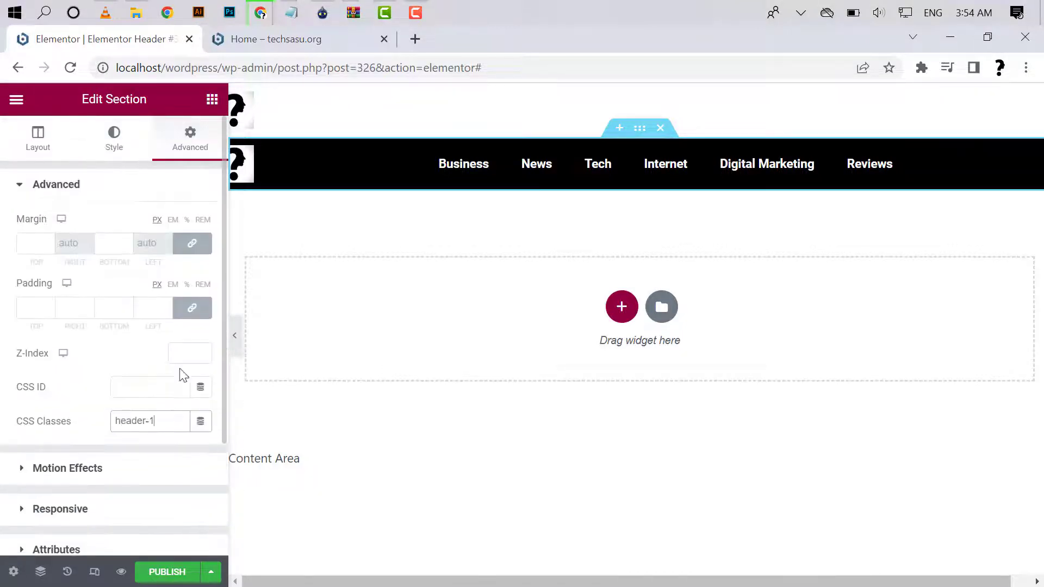
# Publish the header with an Entire Site condition and switch to the Home tab
pyautogui.click(163, 574)
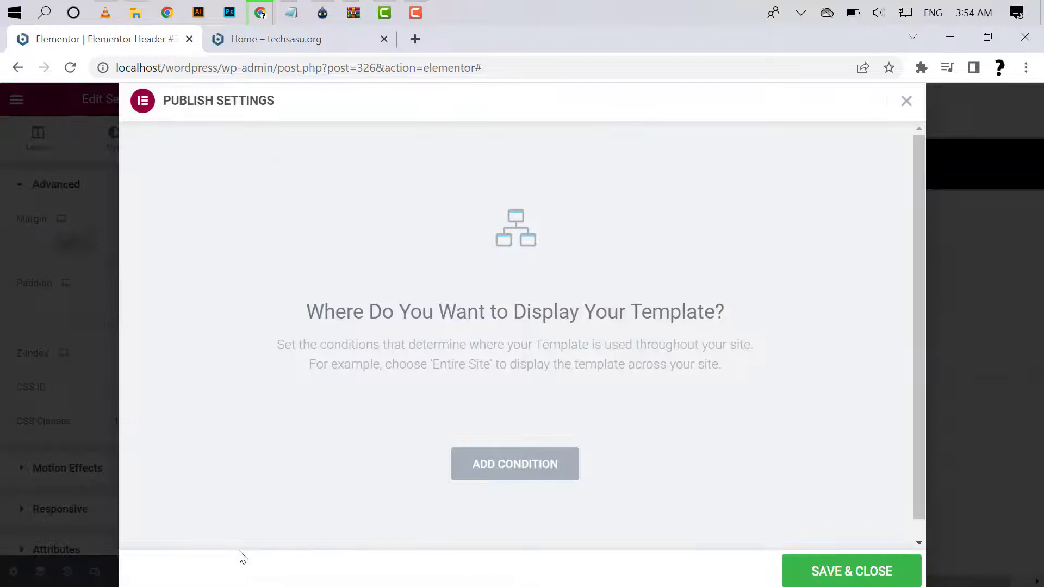
pyautogui.click(822, 571)
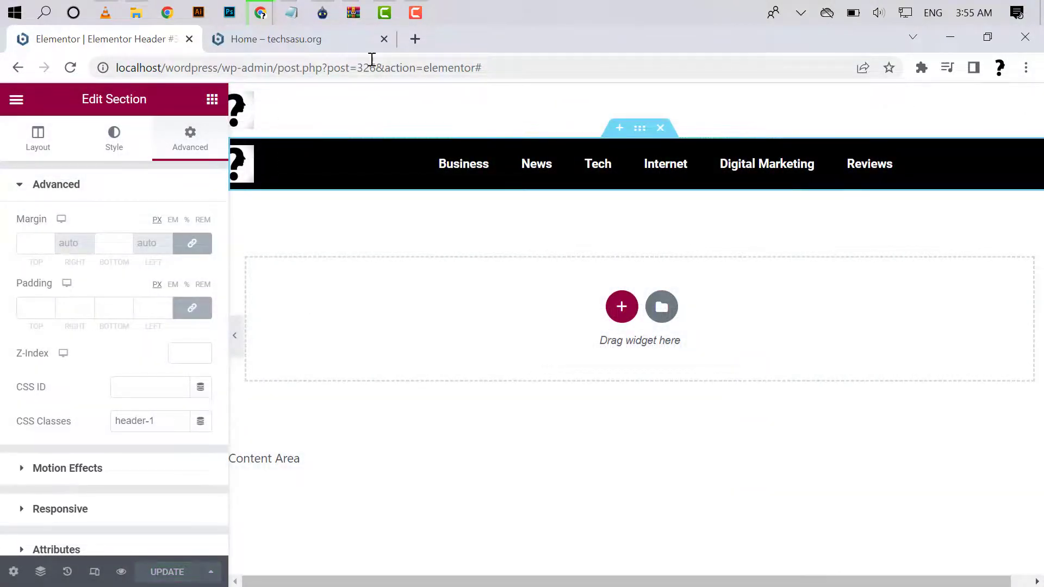
pyautogui.click(327, 45)
# Reload the techsasu.org home page to check both header bars, then return to the editor
pyautogui.click(318, 63)
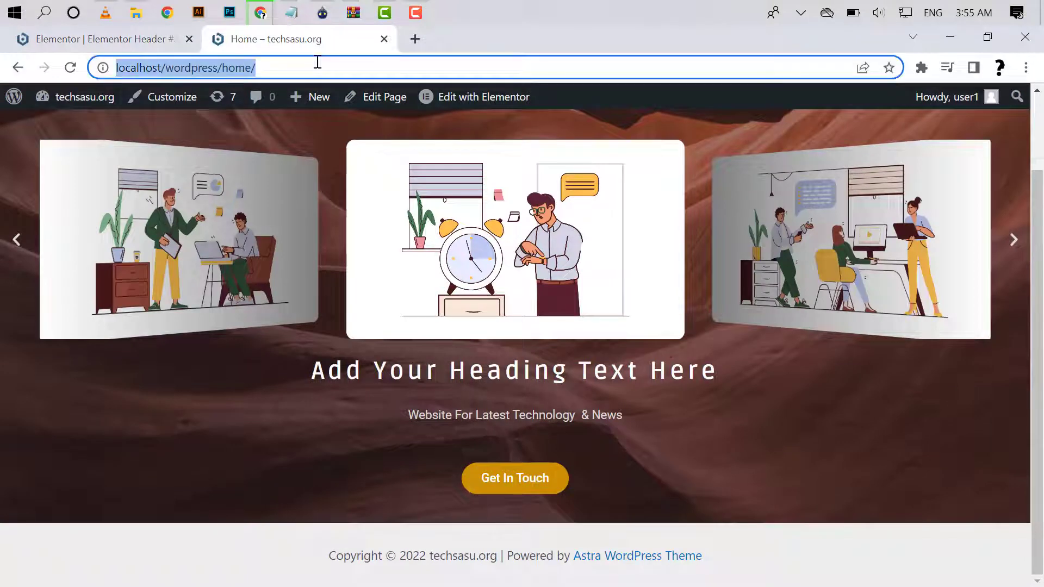
pyautogui.press('Return')
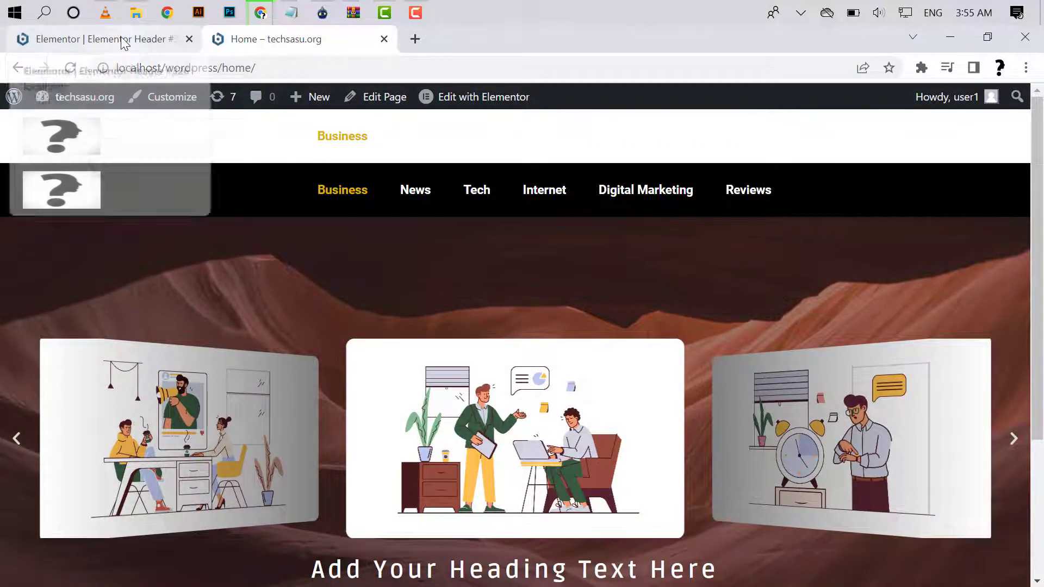
pyautogui.click(121, 42)
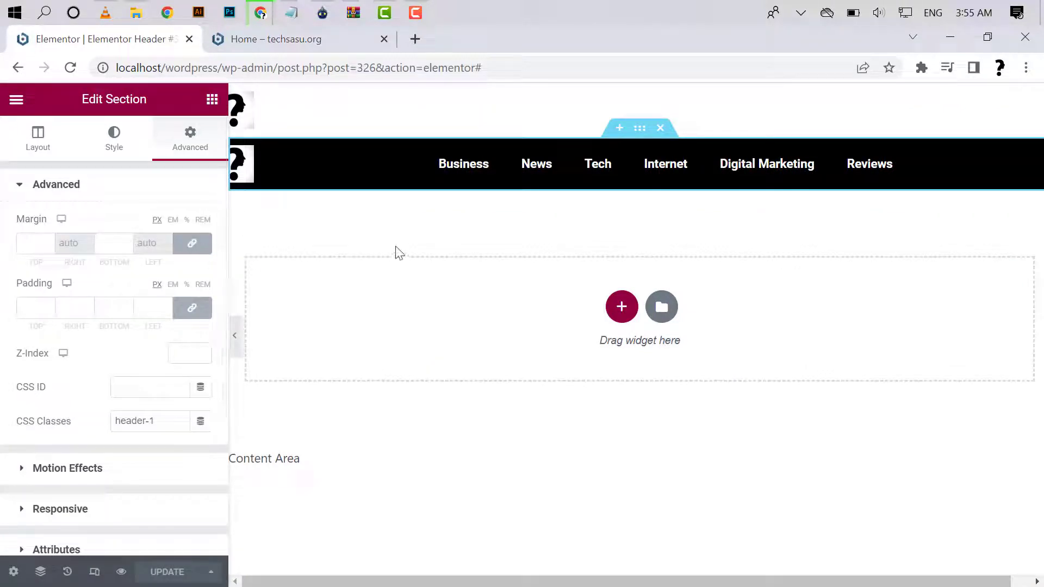
pyautogui.moveTo(638, 95)
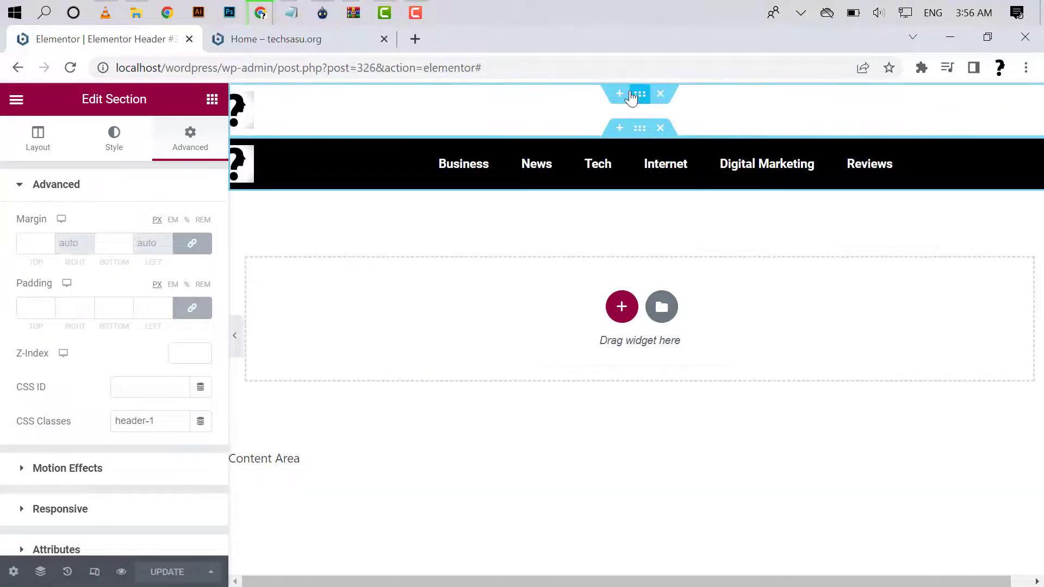
# Unlink the top section's margins and set its bottom margin to -66 px
pyautogui.click(630, 97)
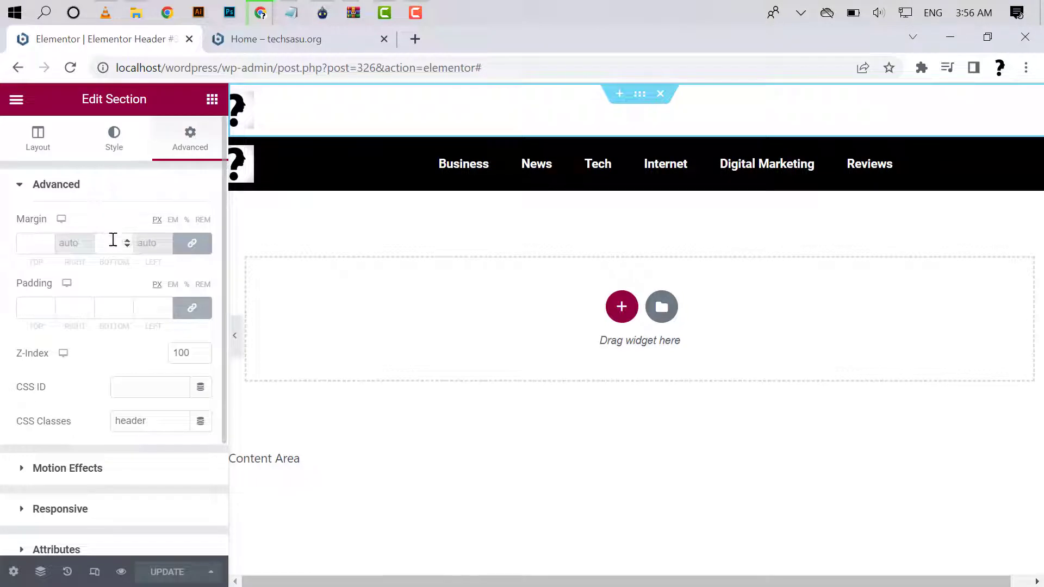
pyautogui.click(191, 243)
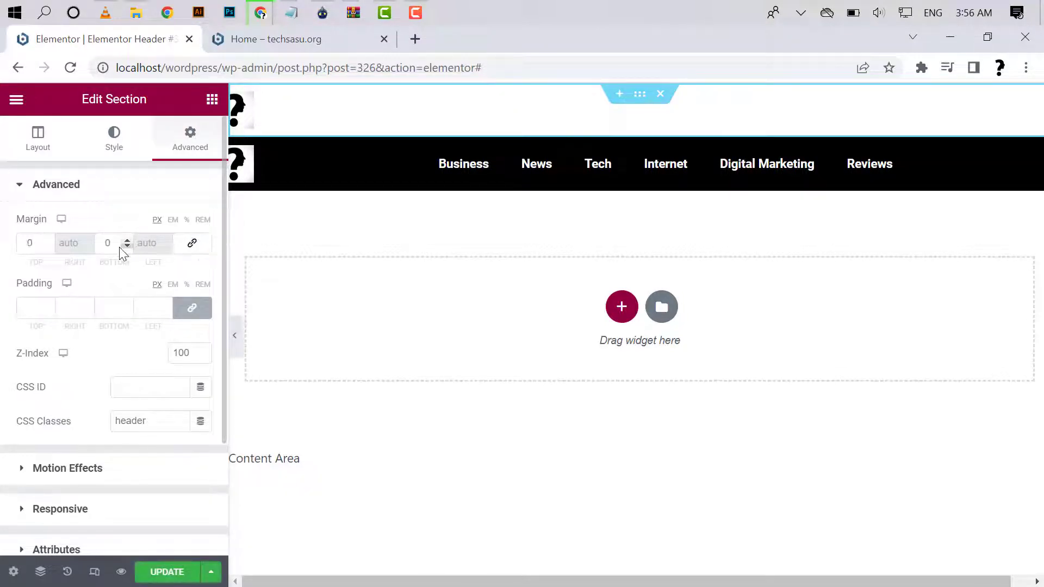
pyautogui.doubleClick(105, 245)
pyautogui.moveTo(111, 243); pyautogui.dragTo(94, 242)
pyautogui.write('66')
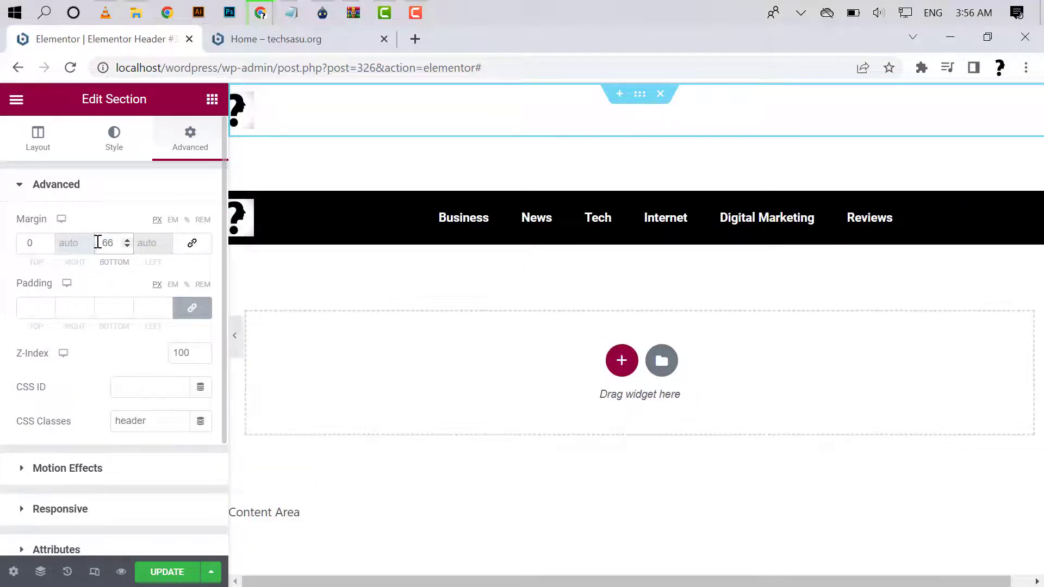
pyautogui.write('-')
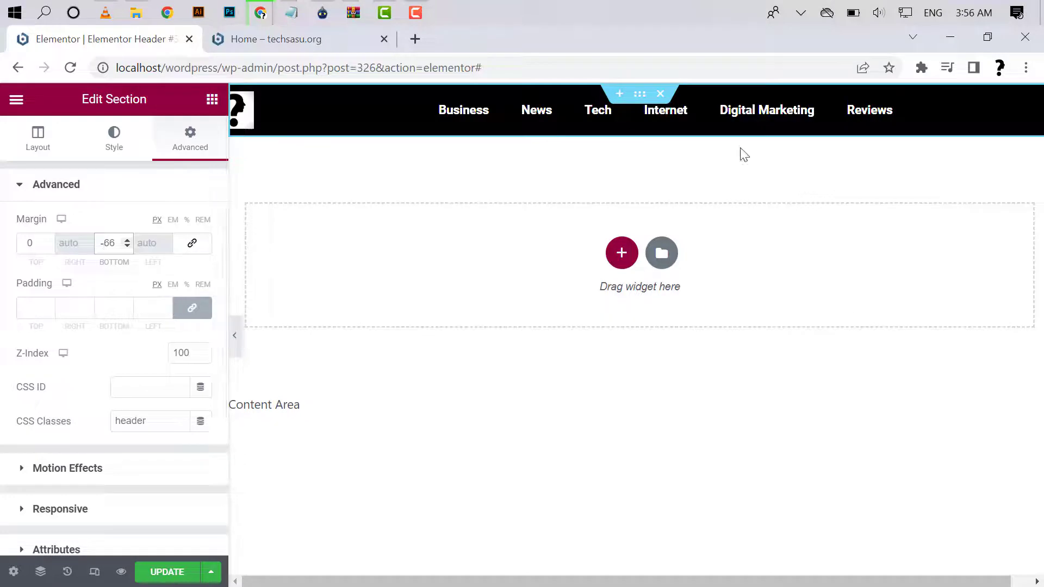
# Via Navigator, set the second section's bottom margin to -66 px and update the template
pyautogui.click(40, 572)
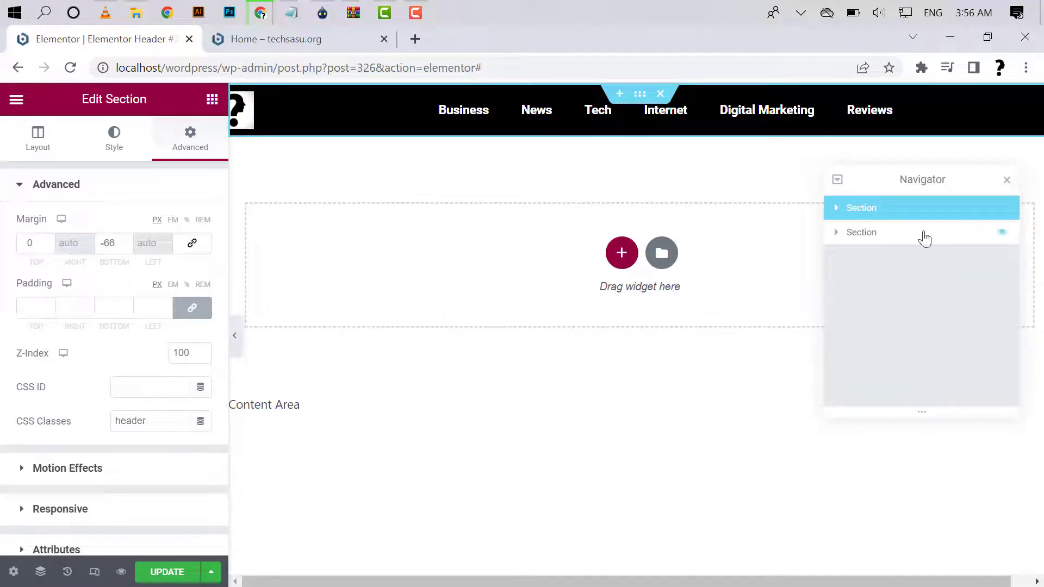
pyautogui.click(854, 239)
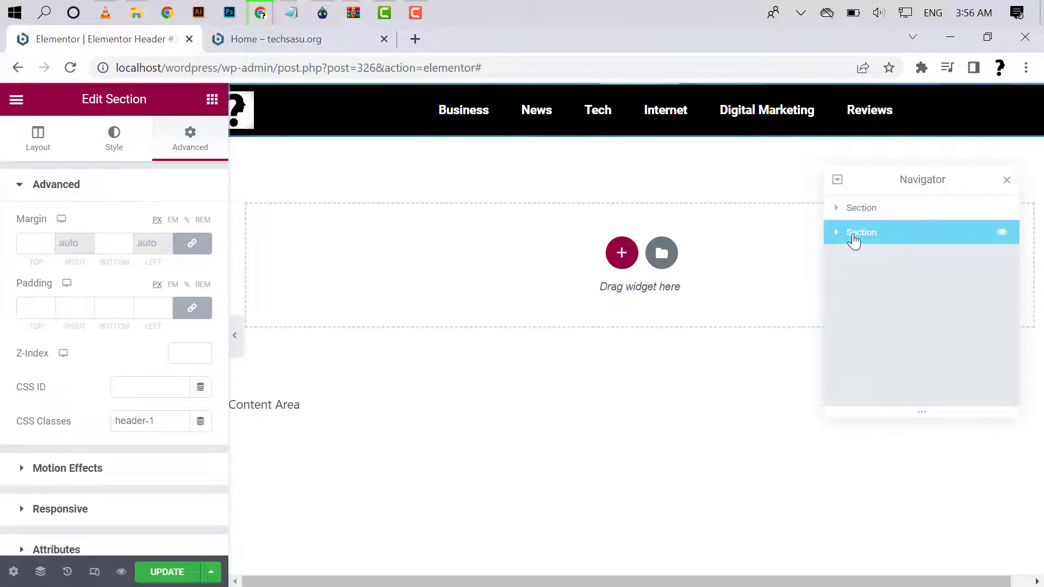
pyautogui.click(195, 247)
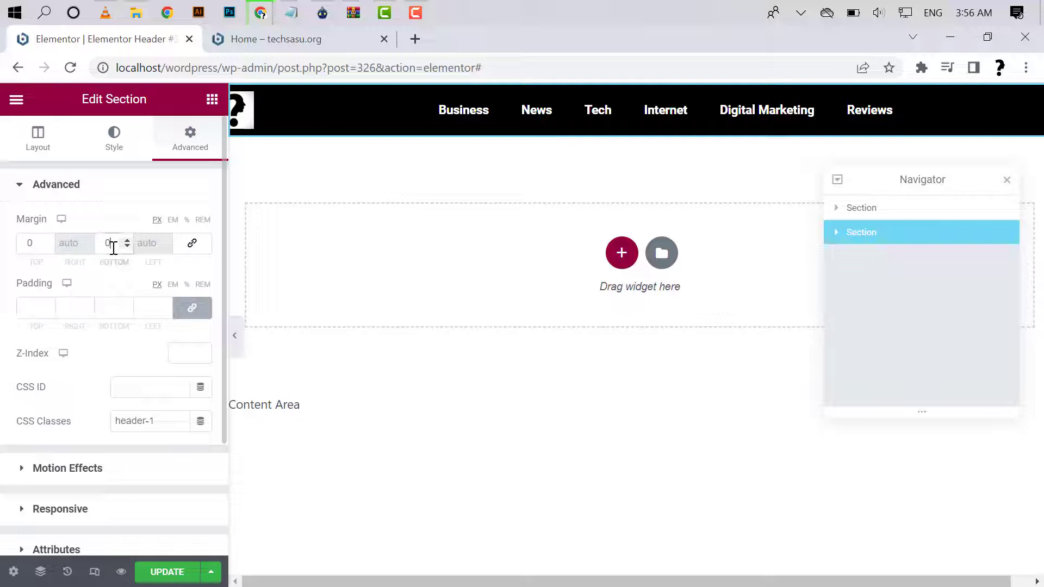
pyautogui.doubleClick(108, 248)
pyautogui.write('5')
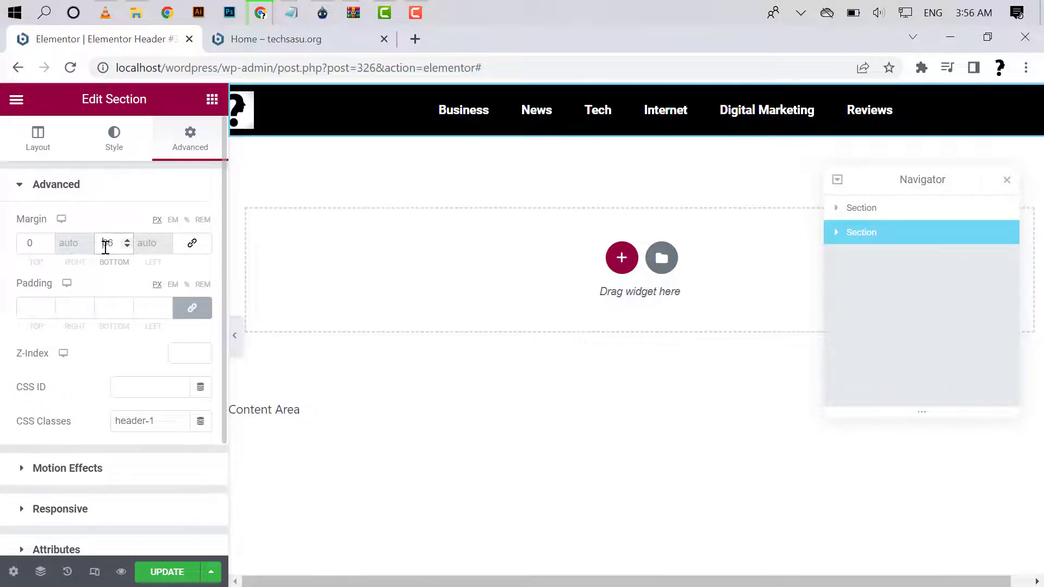
pyautogui.write('6')
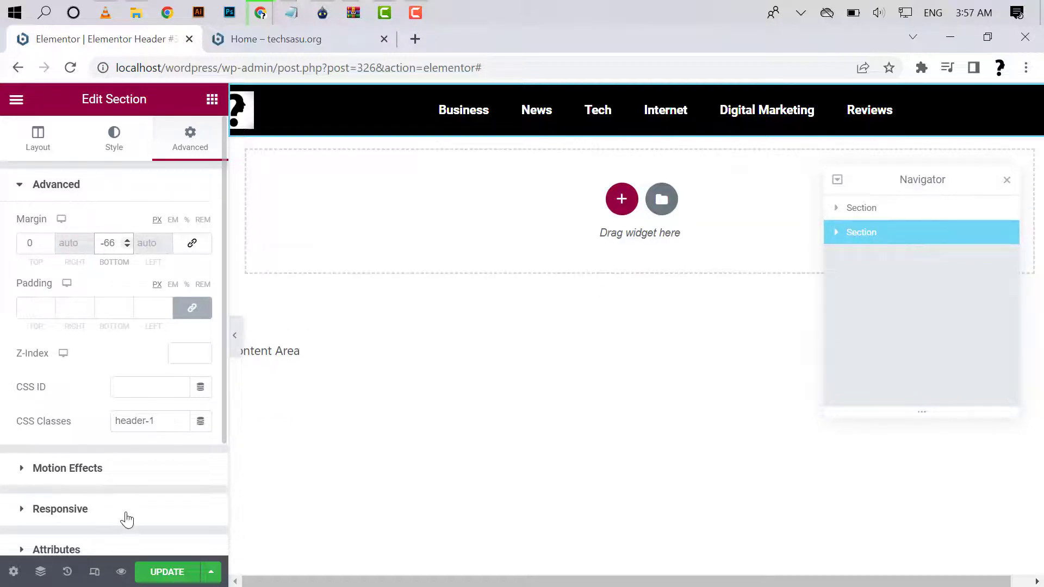
pyautogui.click(155, 580)
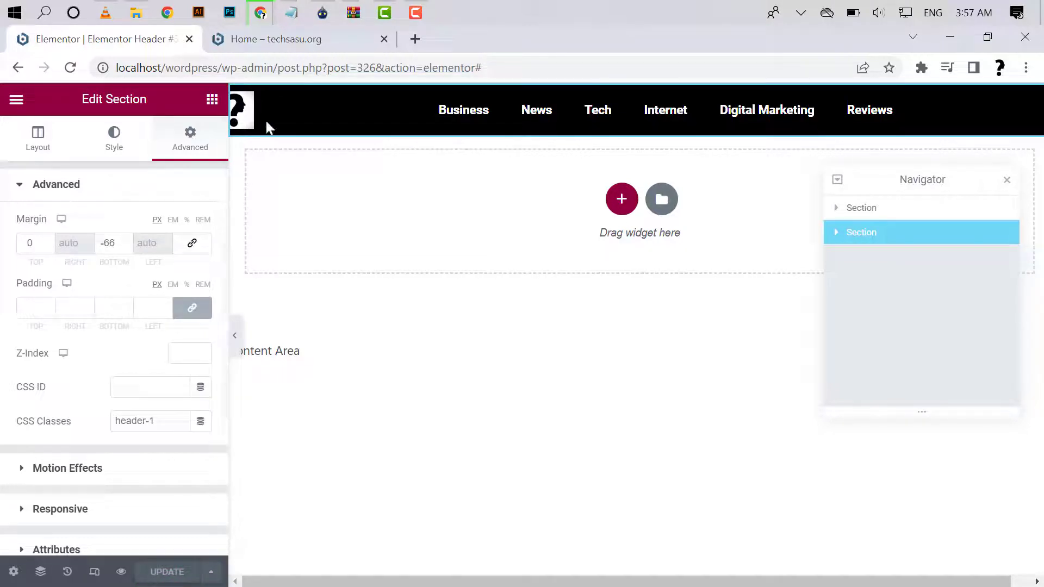
# Reload the live homepage to inspect the merged header over the slider, then return to the Elementor editor
pyautogui.click(277, 44)
pyautogui.click(280, 65)
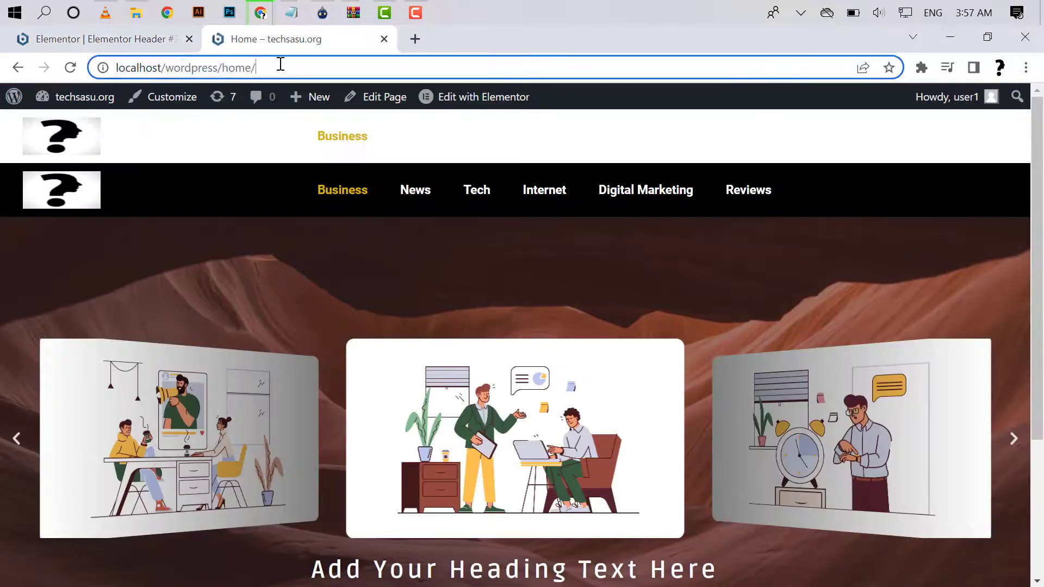
pyautogui.press('Return')
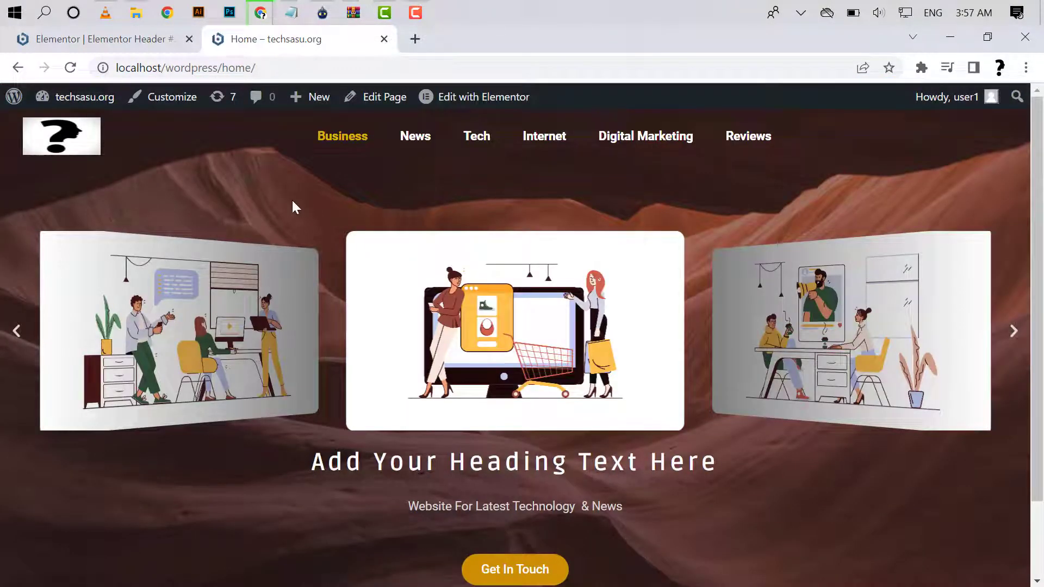
pyautogui.scroll(-1, 292, 200)
pyautogui.scroll(1, 292, 200)
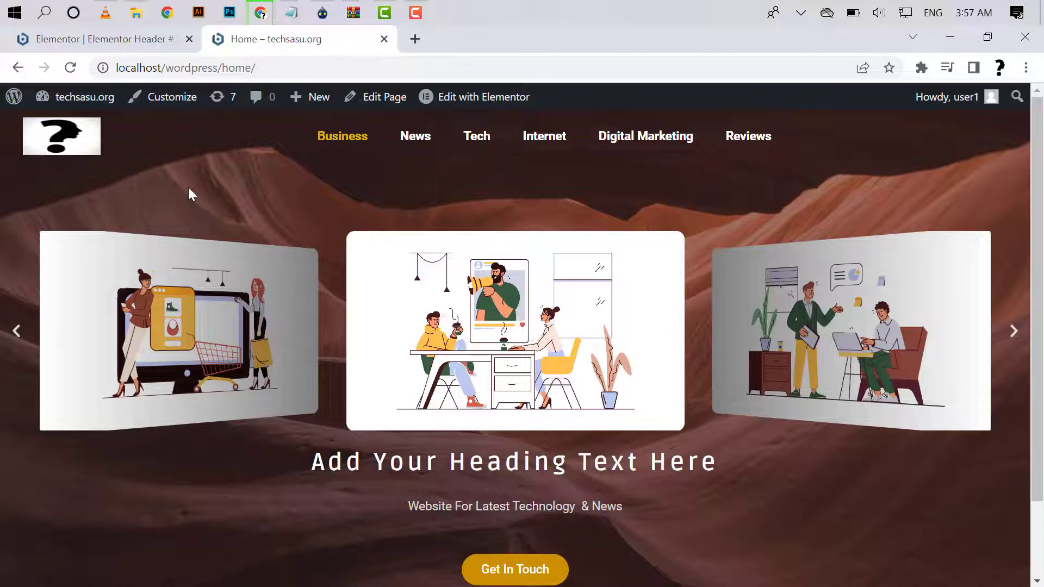
pyautogui.click(97, 40)
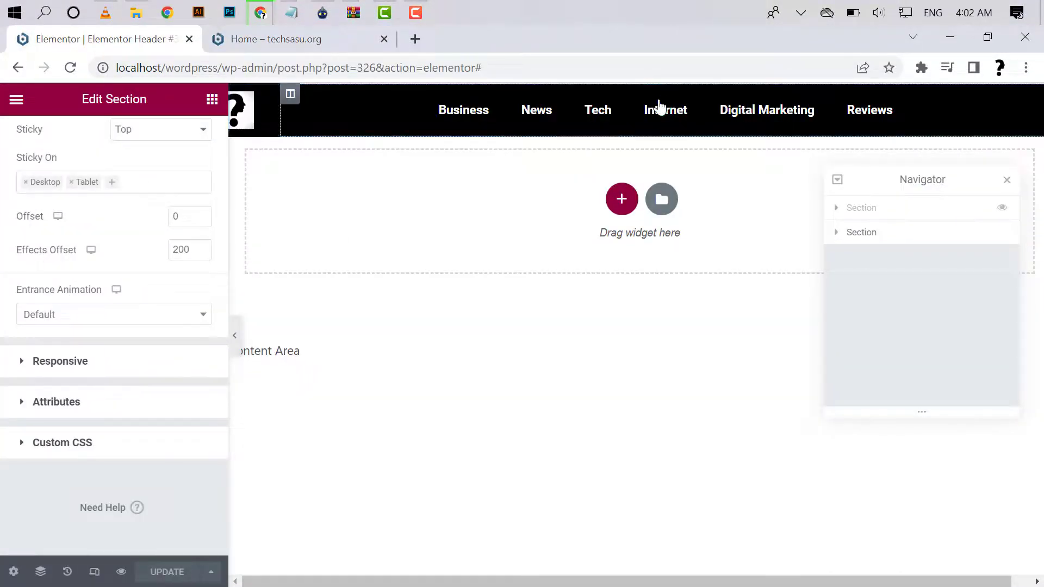
# Make the second header section sticky-top on desktop and tablet only, with a 200 effects offset, and save
pyautogui.click(854, 234)
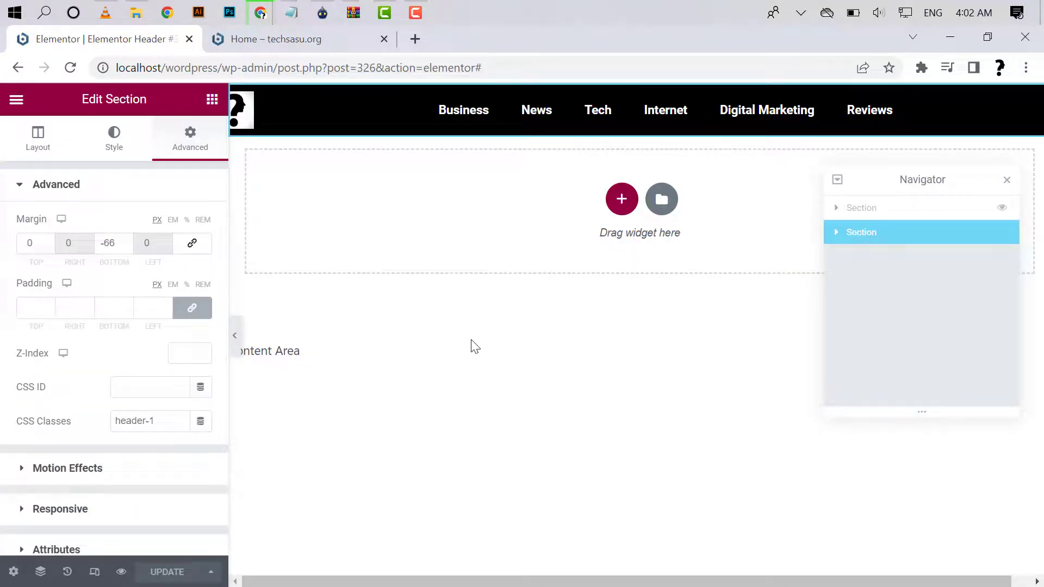
pyautogui.moveTo(150, 386)
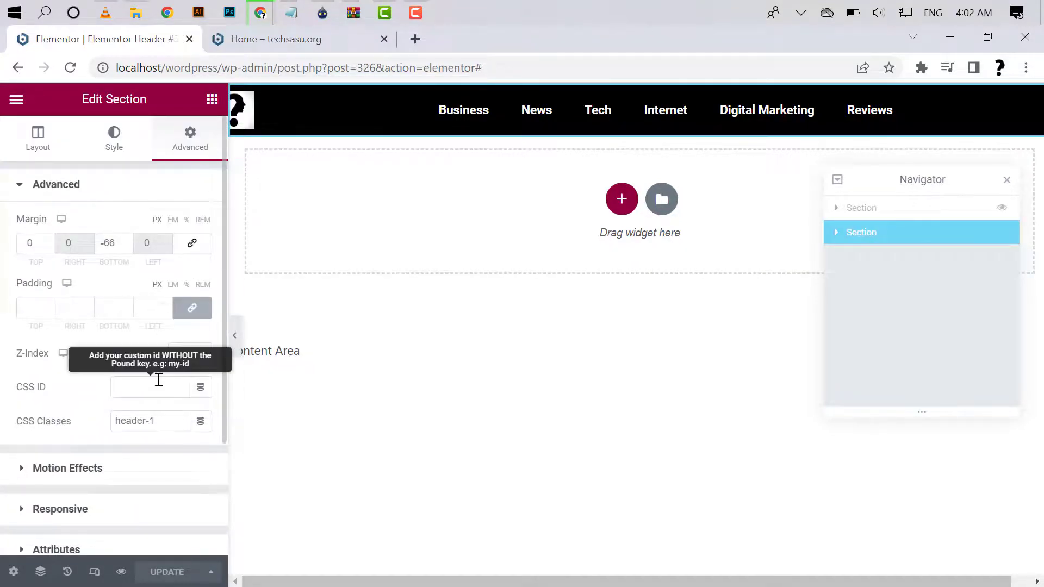
pyautogui.scroll(-2, 158, 380)
pyautogui.click(60, 331)
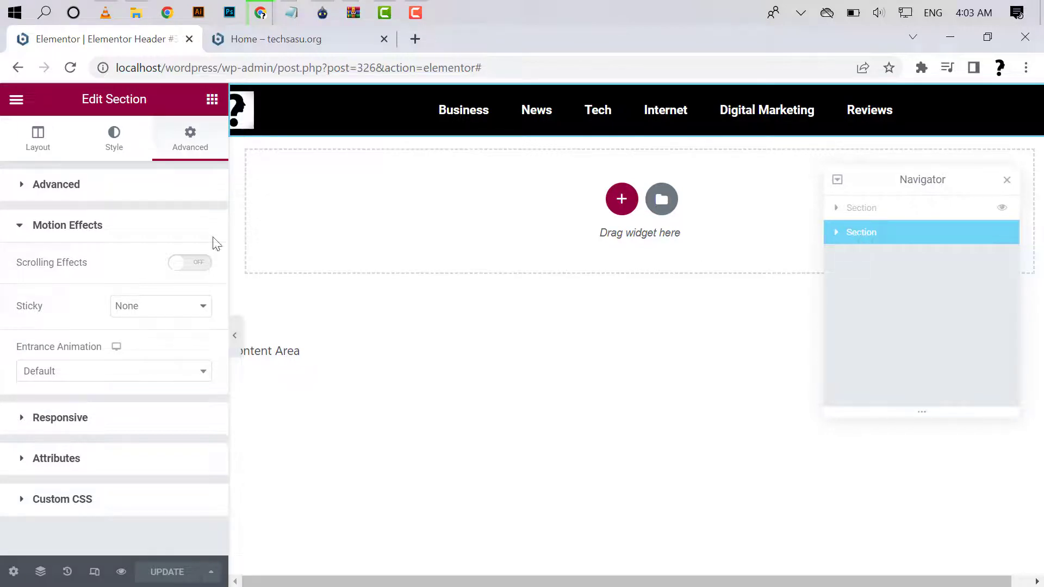
pyautogui.click(160, 308)
pyautogui.click(139, 333)
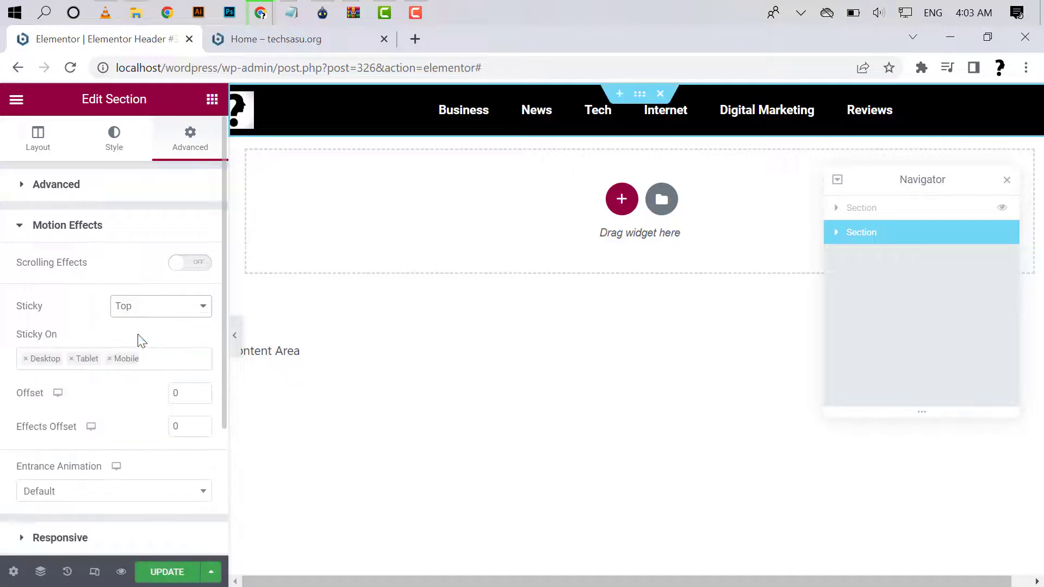
pyautogui.click(108, 360)
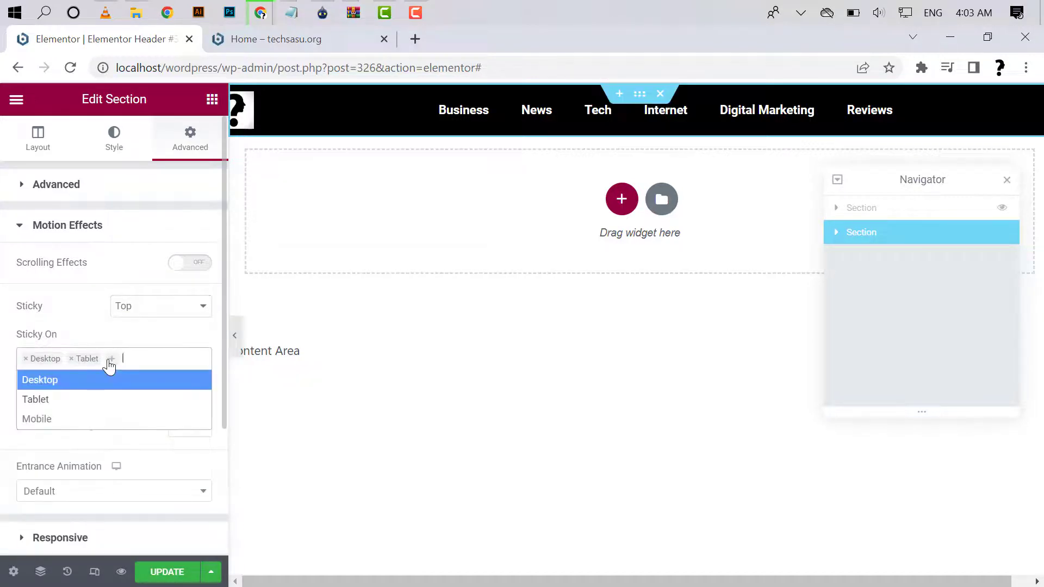
pyautogui.click(0, 444)
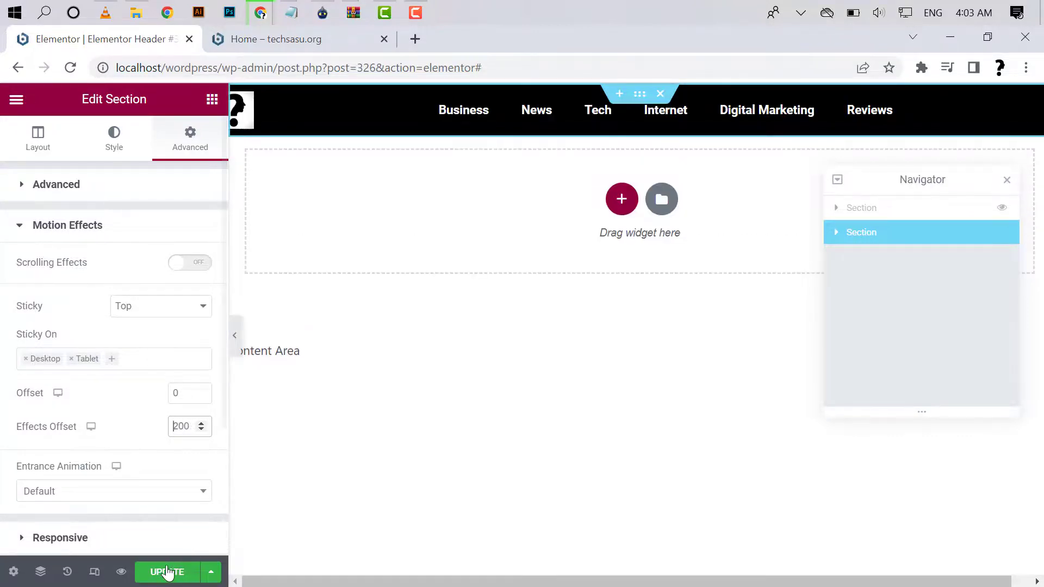
pyautogui.click(166, 573)
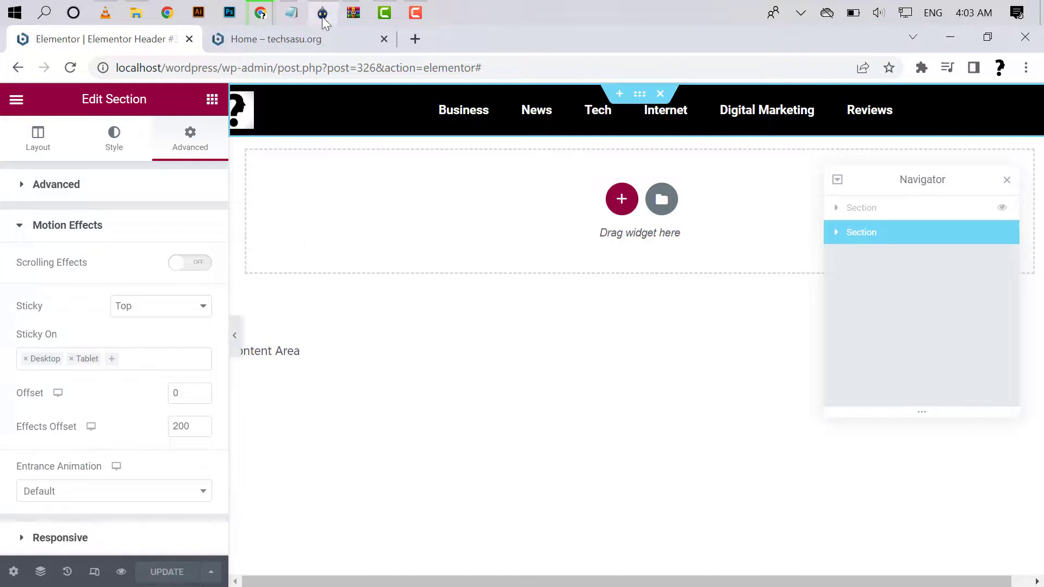
pyautogui.click(302, 41)
pyautogui.moveTo(84, 96)
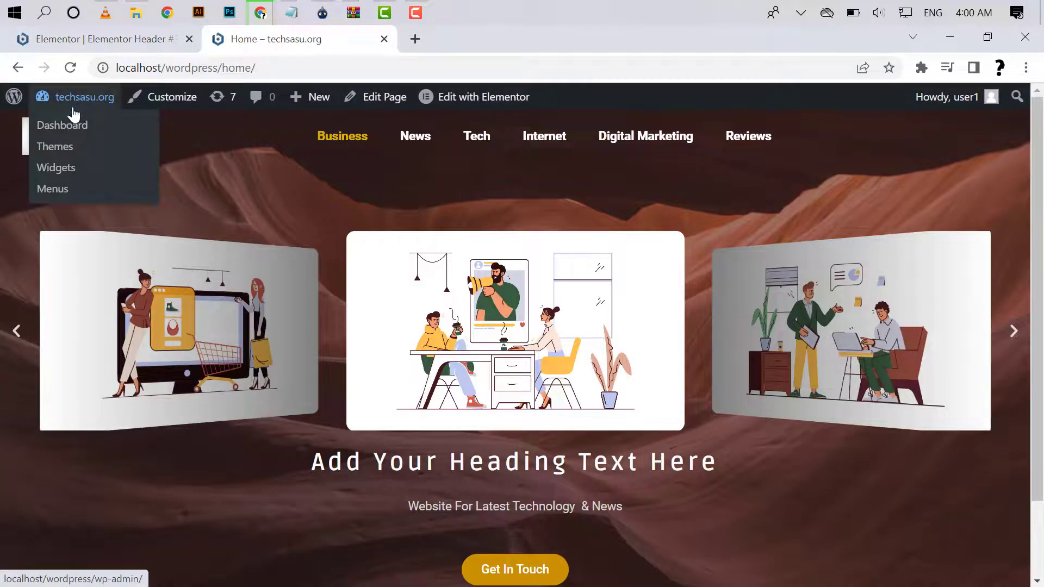
# Go from the homepage to the Dashboard, then into Appearance > Customize
pyautogui.click(79, 133)
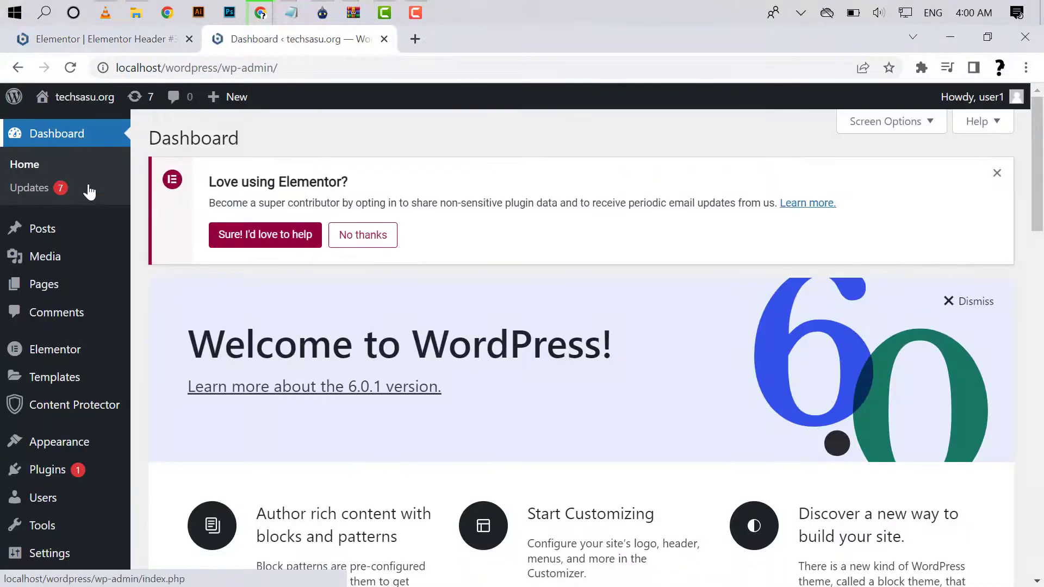
pyautogui.scroll(-1, 72, 360)
pyautogui.moveTo(59, 425)
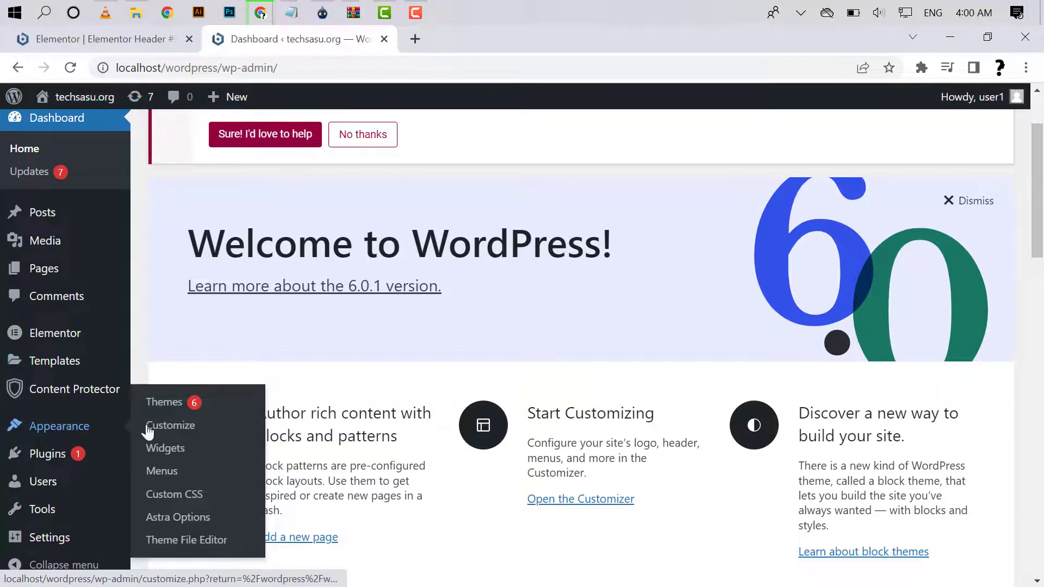
pyautogui.click(163, 435)
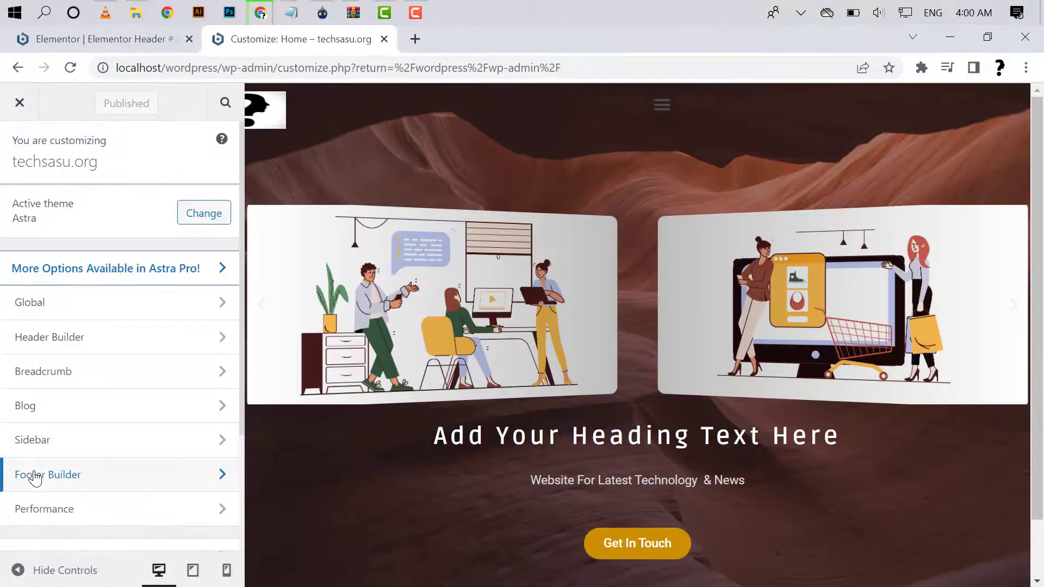
pyautogui.scroll(-2, 33, 477)
# Paste the sticky-header CSS into the Customizer's Additional CSS panel
pyautogui.click(29, 538)
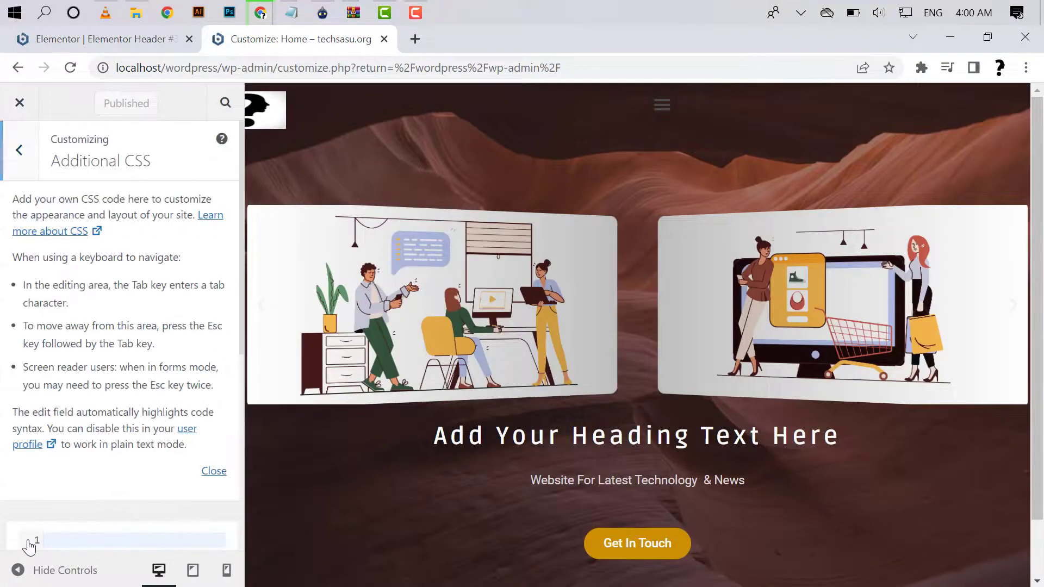
pyautogui.scroll(-2, 28, 543)
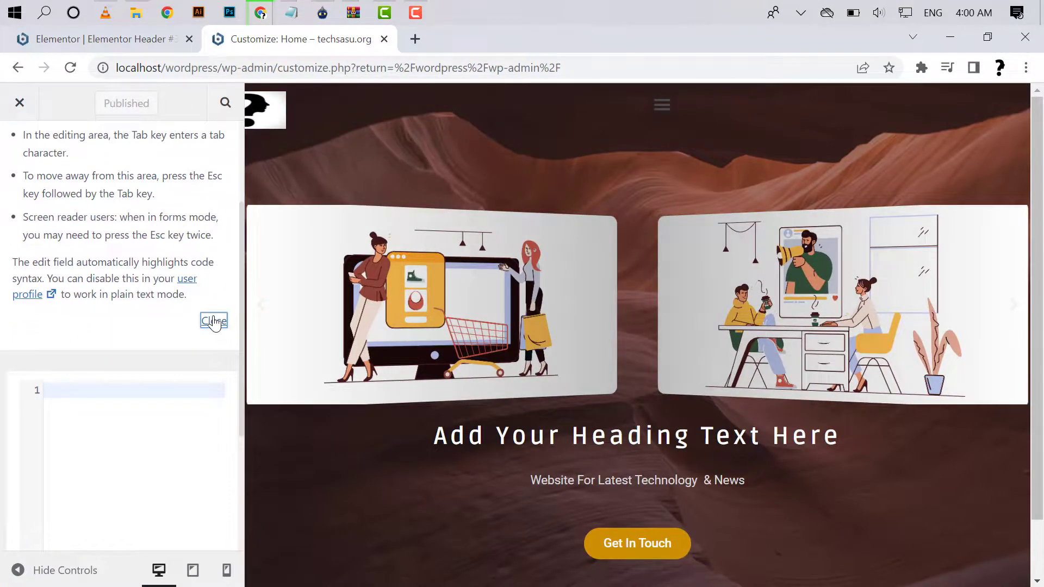
pyautogui.click(213, 322)
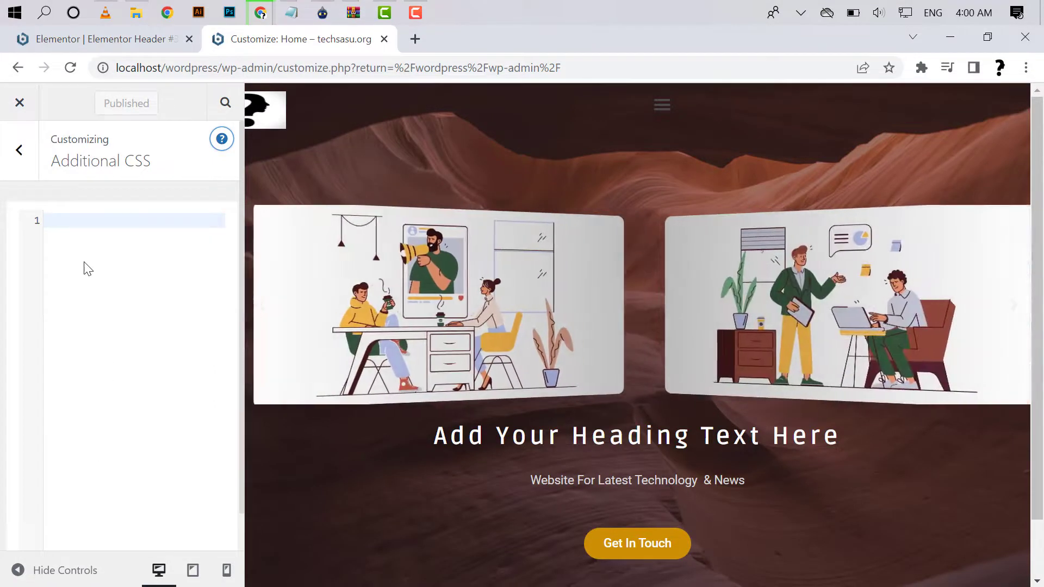
pyautogui.click(71, 216)
pyautogui.write('.header-2 {  transform: translatey(-80px);  -moz-transition: all .3s ease!important;  -webkit-transition: all .3s ease!important;  transition: all .3s ease!important; }   .elementor-sticky--effects.header-2  {  height: auto!important;  transform: translatey(0px); }  .elementor-sticky--effects.header-1 {  display: none!important; }')
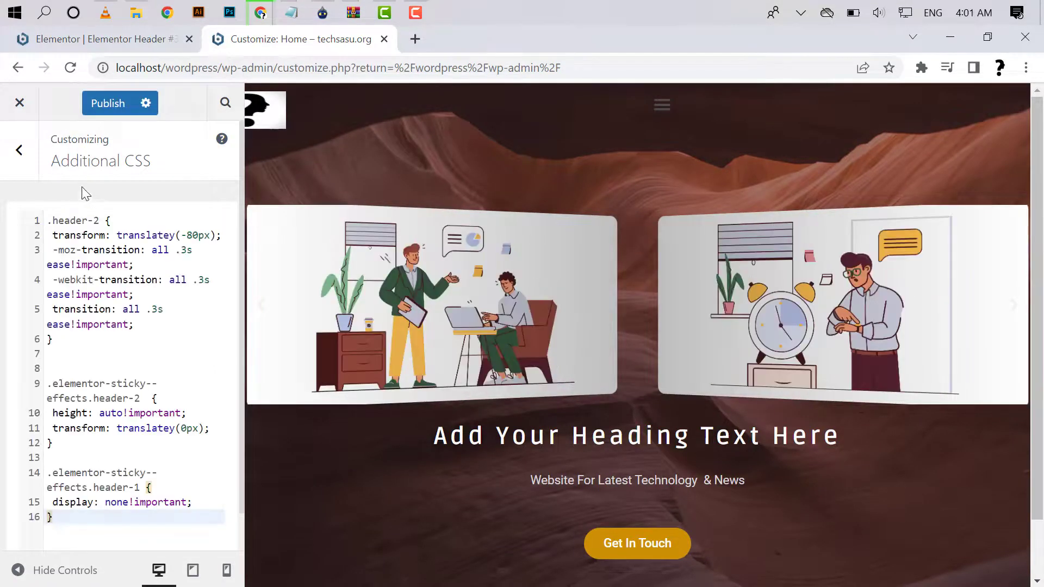
# Retarget the pasted CSS classes from header-2 to header-1 and publish
pyautogui.click(99, 221)
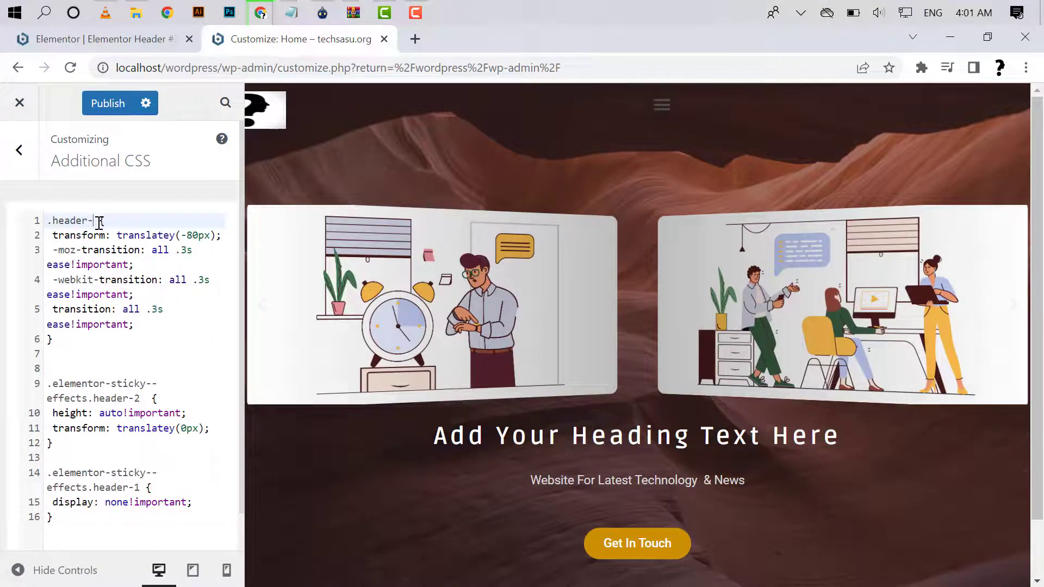
pyautogui.scroll(-1, 99, 221)
pyautogui.write('1')
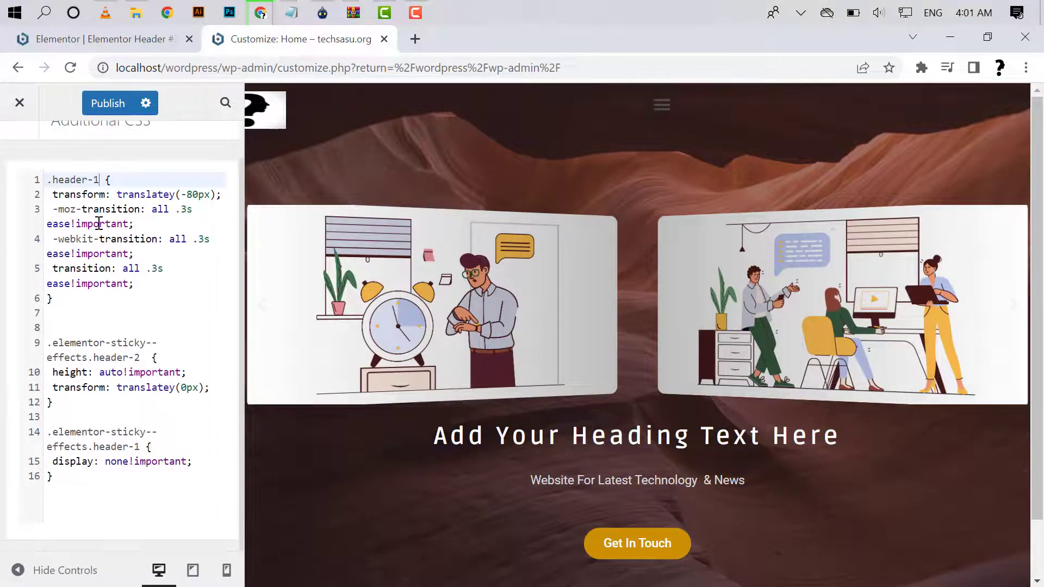
pyautogui.click(140, 358)
pyautogui.press('BackSpace')
pyautogui.write('1')
pyautogui.click(139, 447)
pyautogui.press('BackSpace')
pyautogui.press('BackSpace')
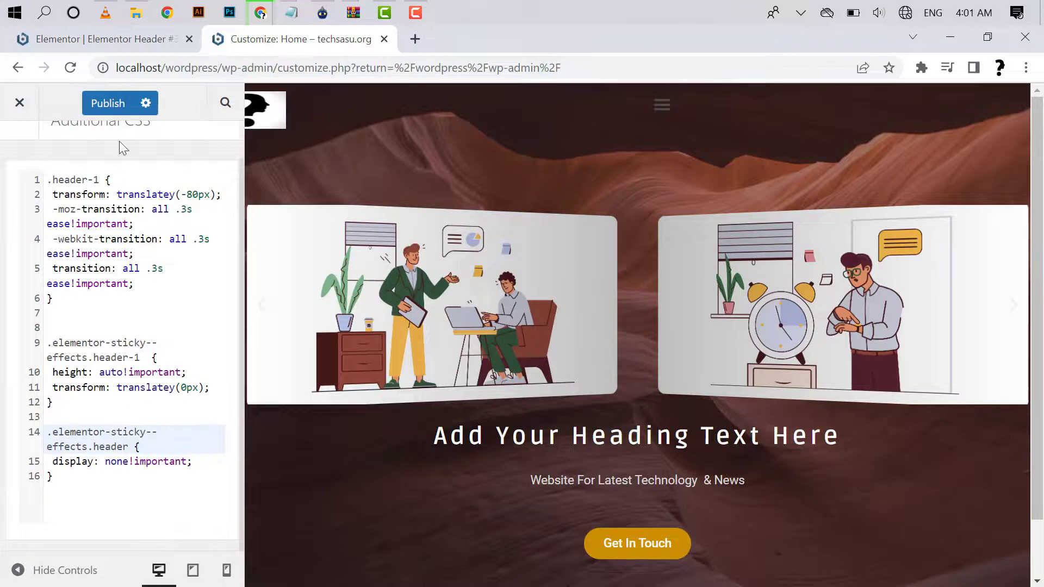
pyautogui.click(121, 111)
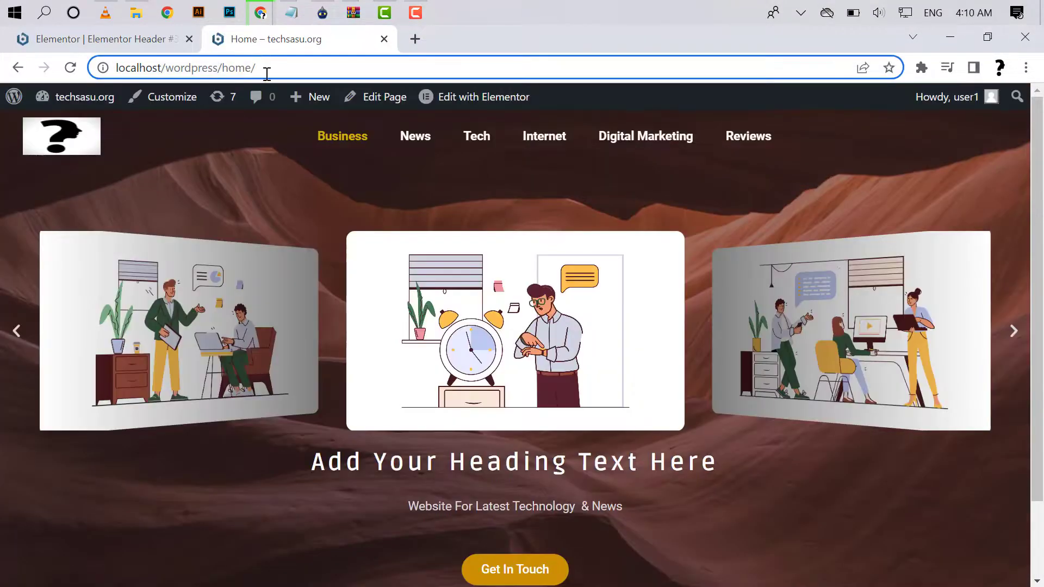
# Reload the homepage to test that the darkened header stays fixed while scrolling
pyautogui.click(267, 73)
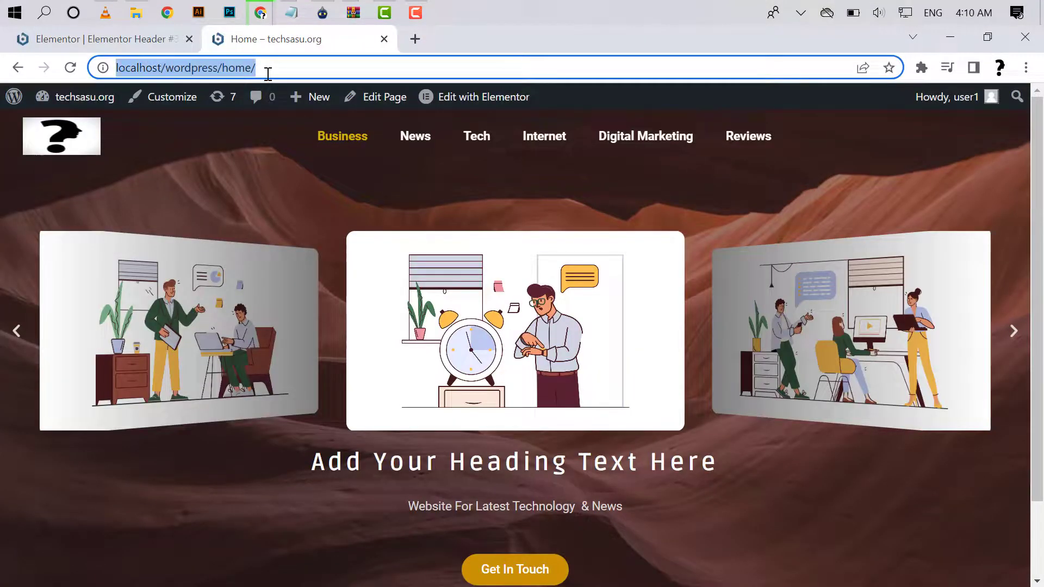
pyautogui.press('Return')
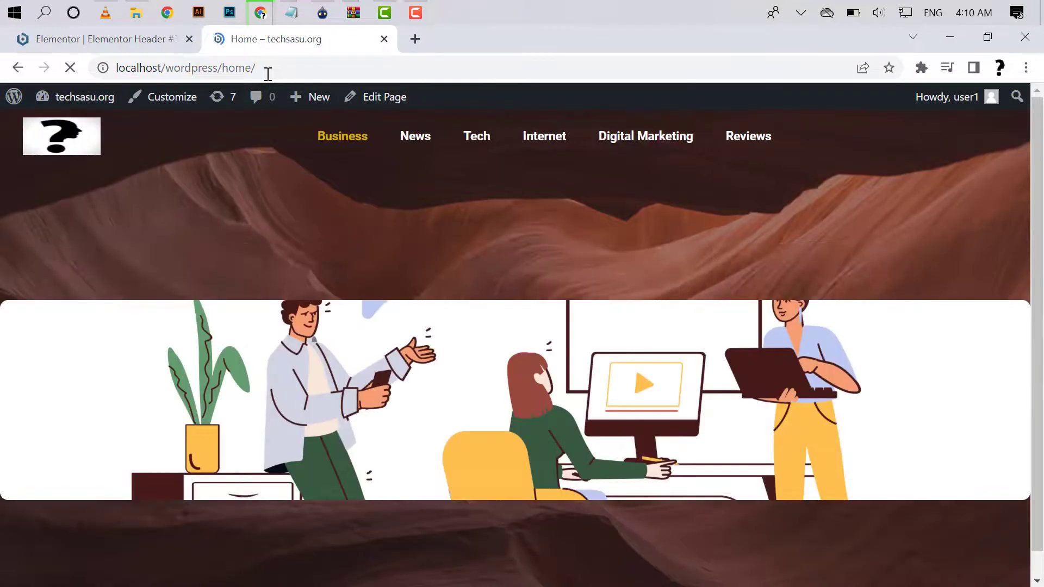
pyautogui.scroll(-2, 333, 445)
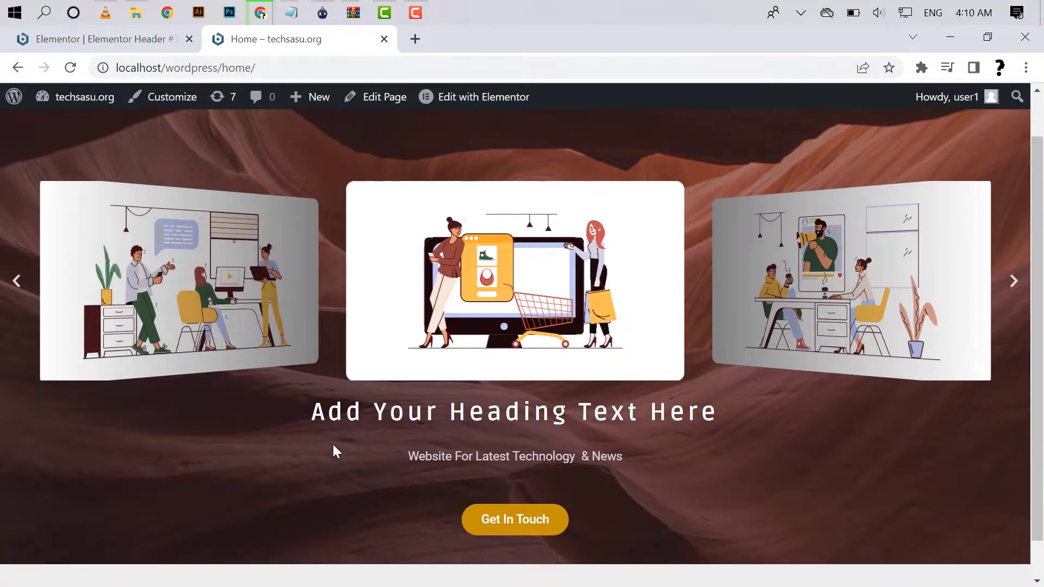
pyautogui.scroll(2, 332, 443)
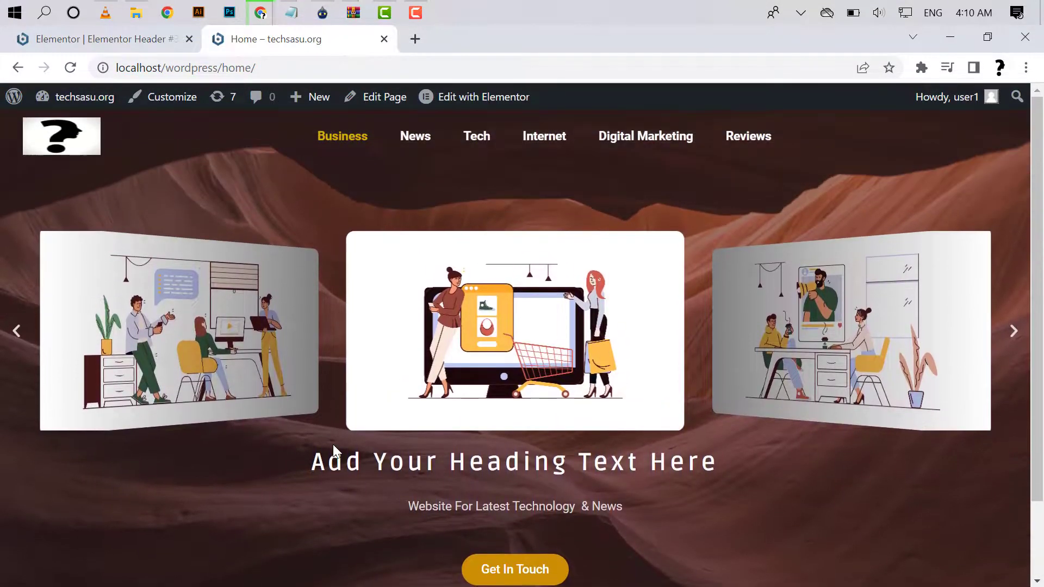
pyautogui.scroll(-2, 333, 443)
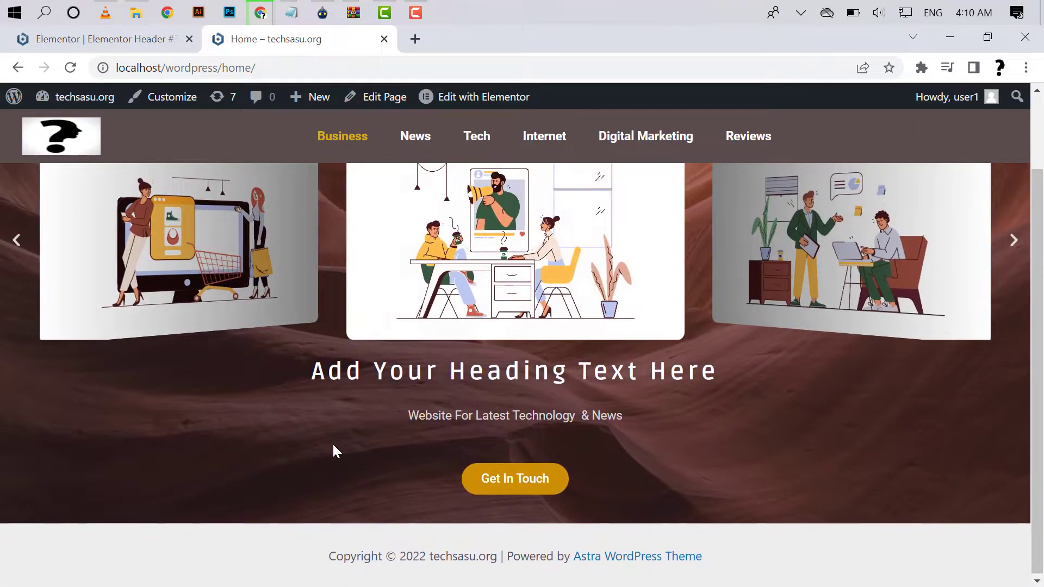